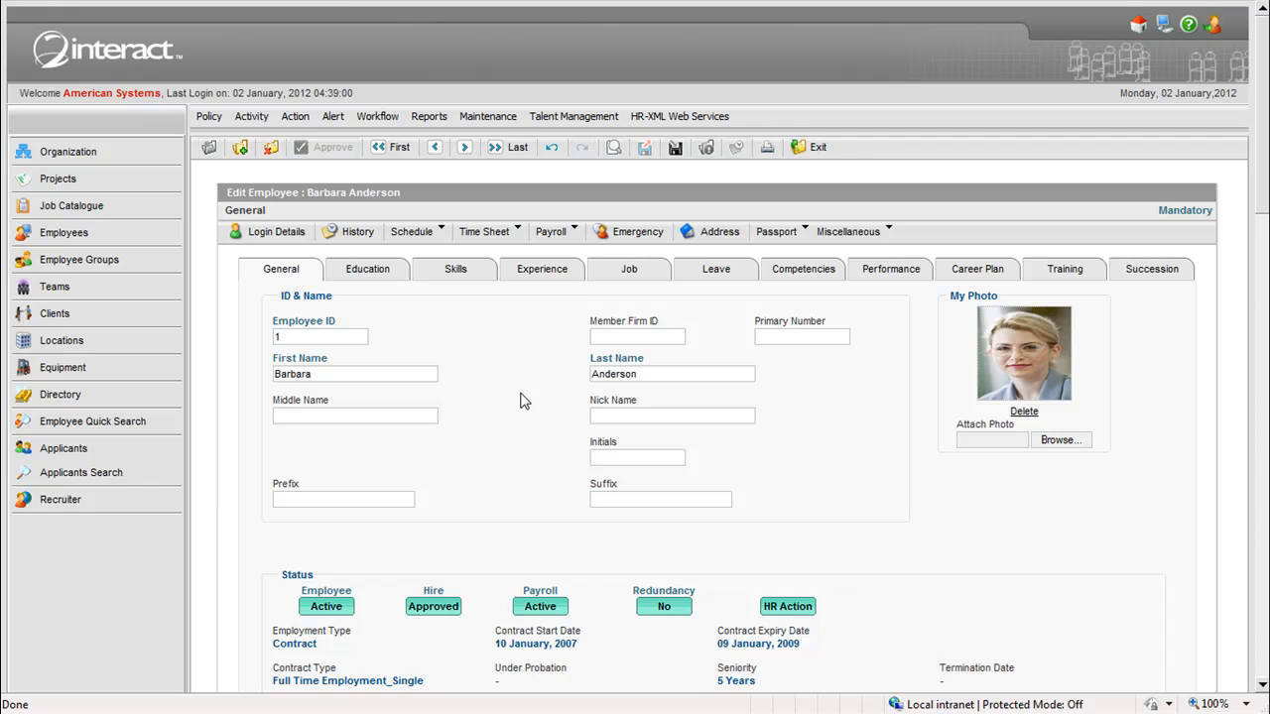
- View the miscellaneous record options of the employee, and open the first employee in the employee list
click(888, 232)
click(890, 231)
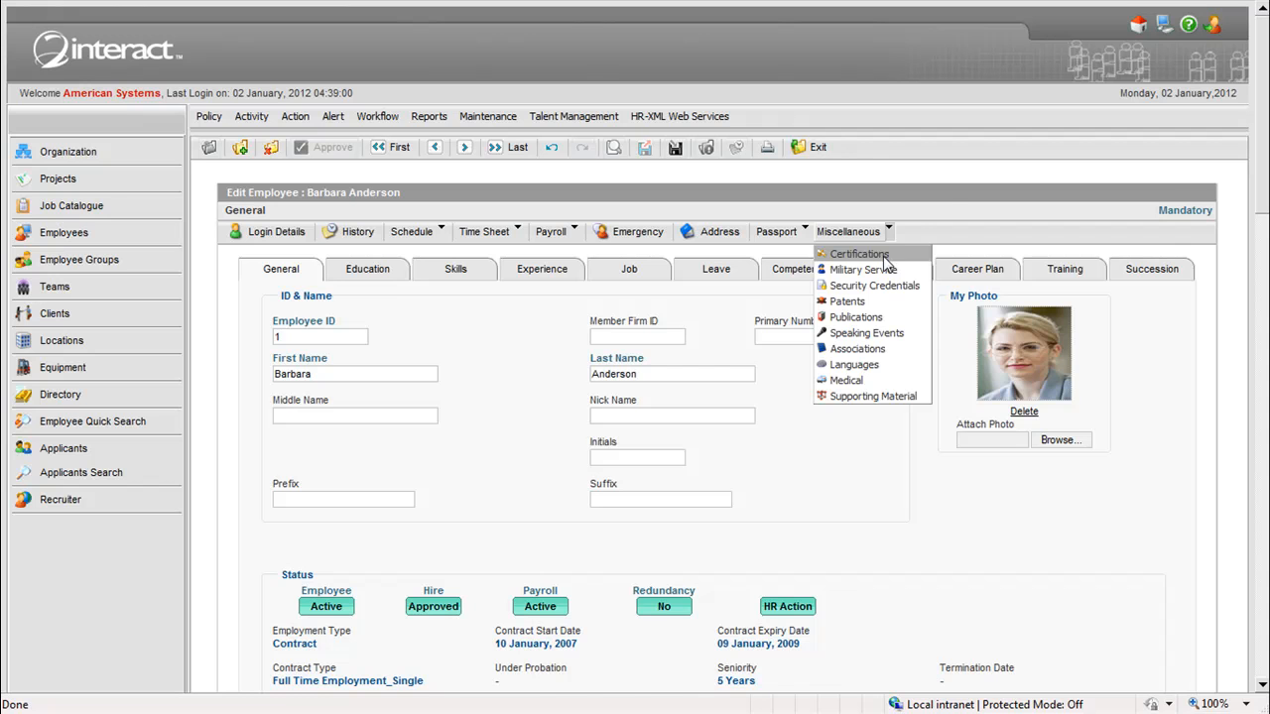
click(951, 202)
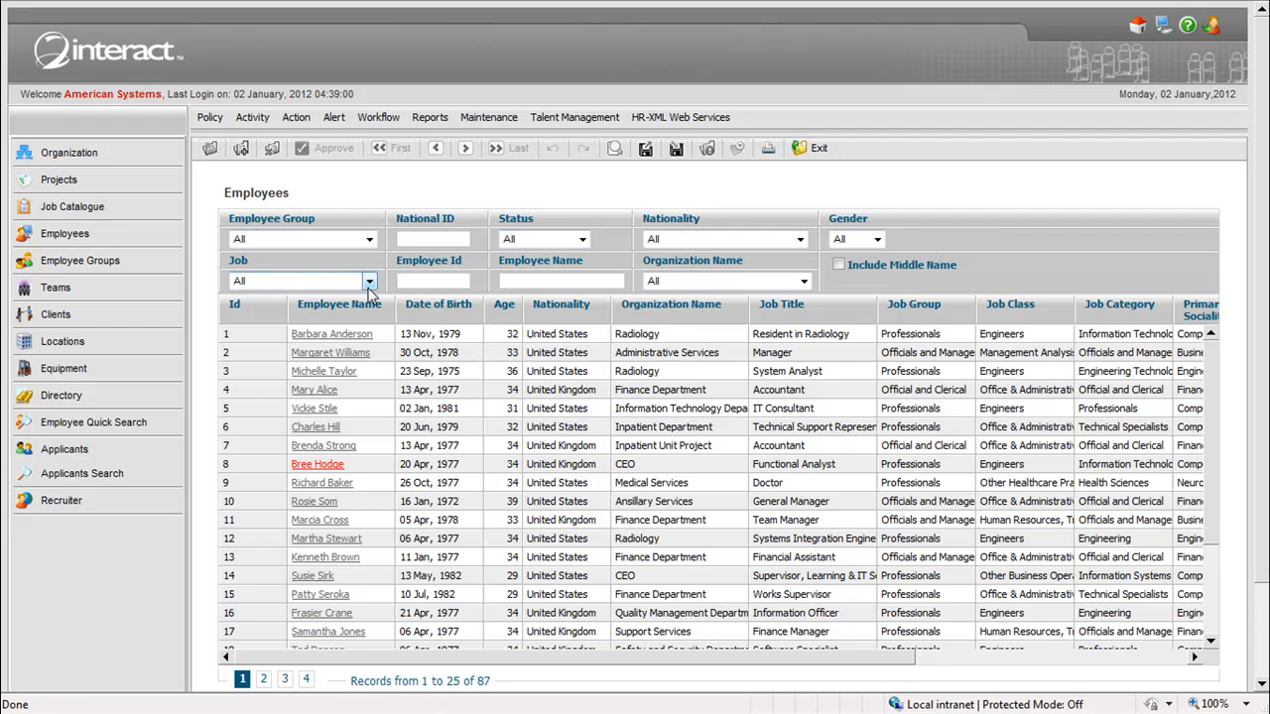
click(347, 335)
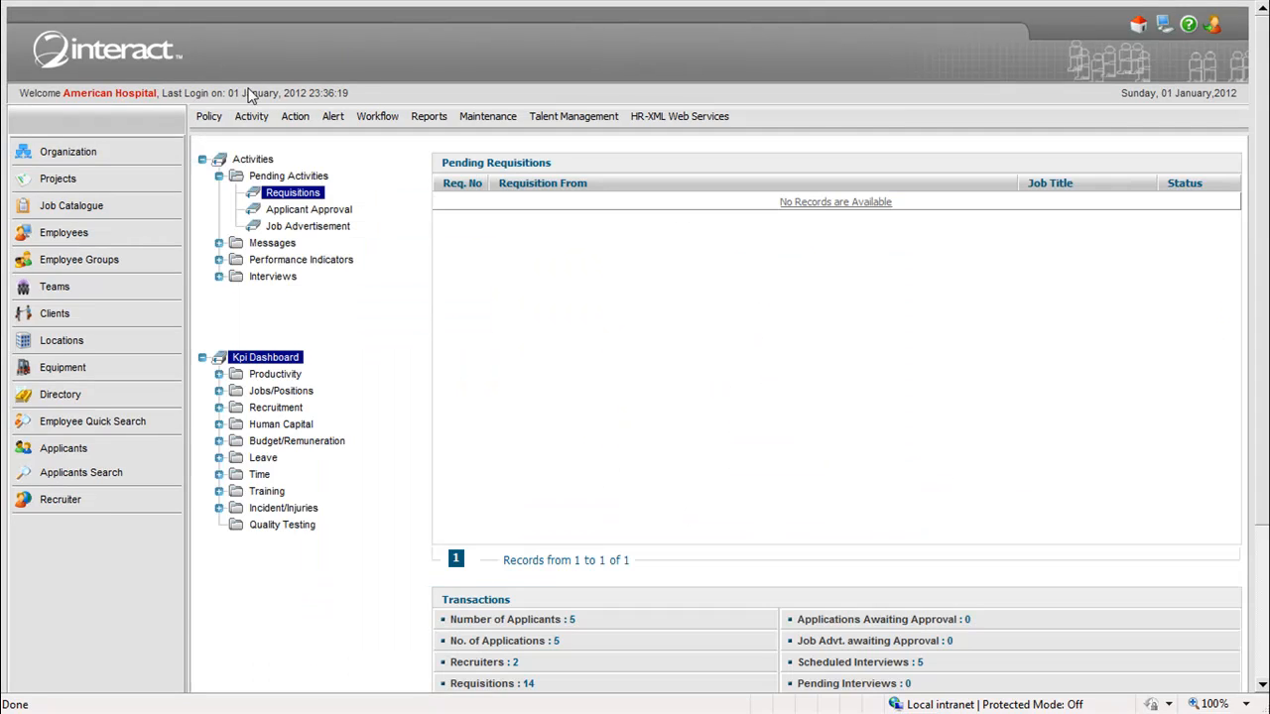
- Open the Past Medical History questions from the general setup of the Residency Management policies
click(208, 117)
mouse_move(281, 197)
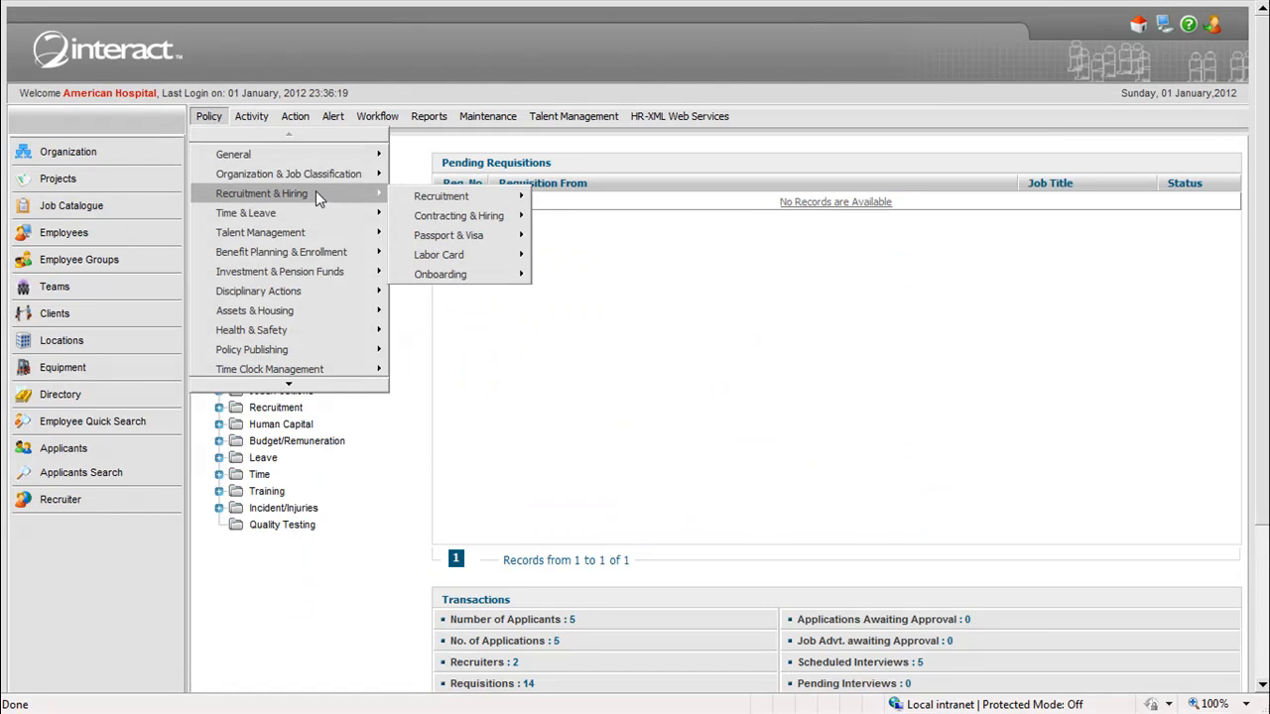
mouse_move(390, 194)
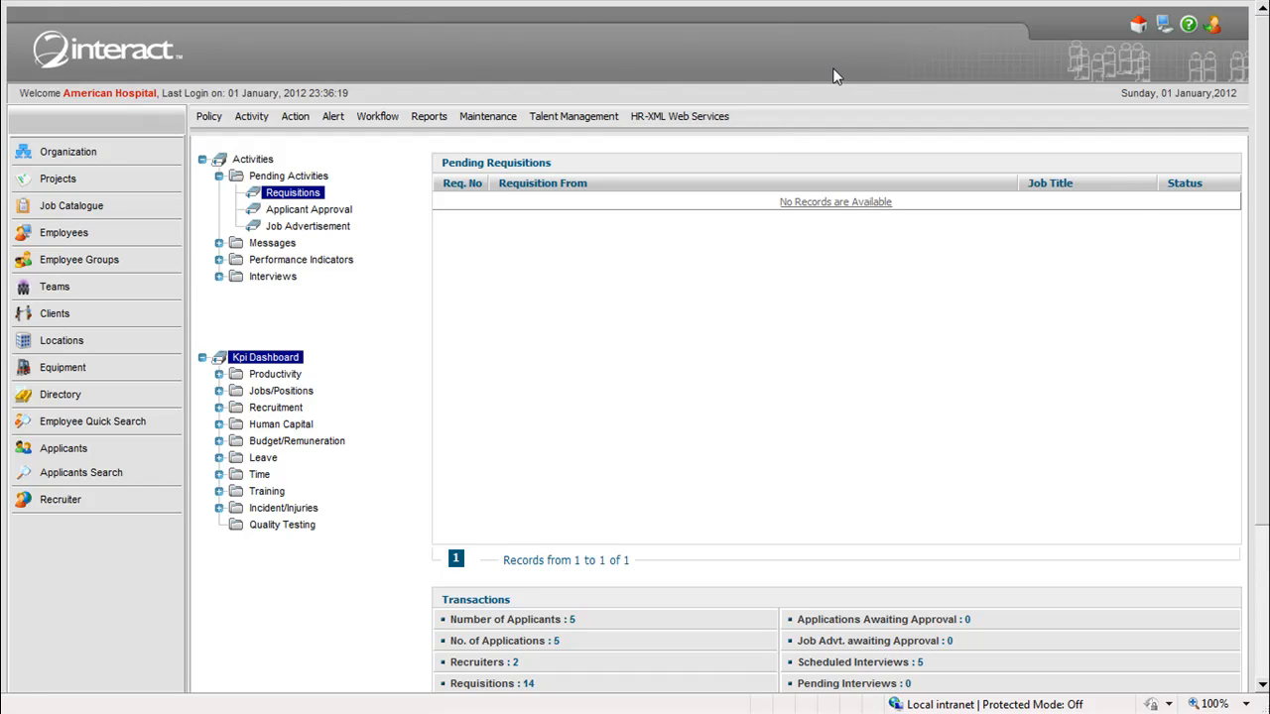
mouse_move(211, 123)
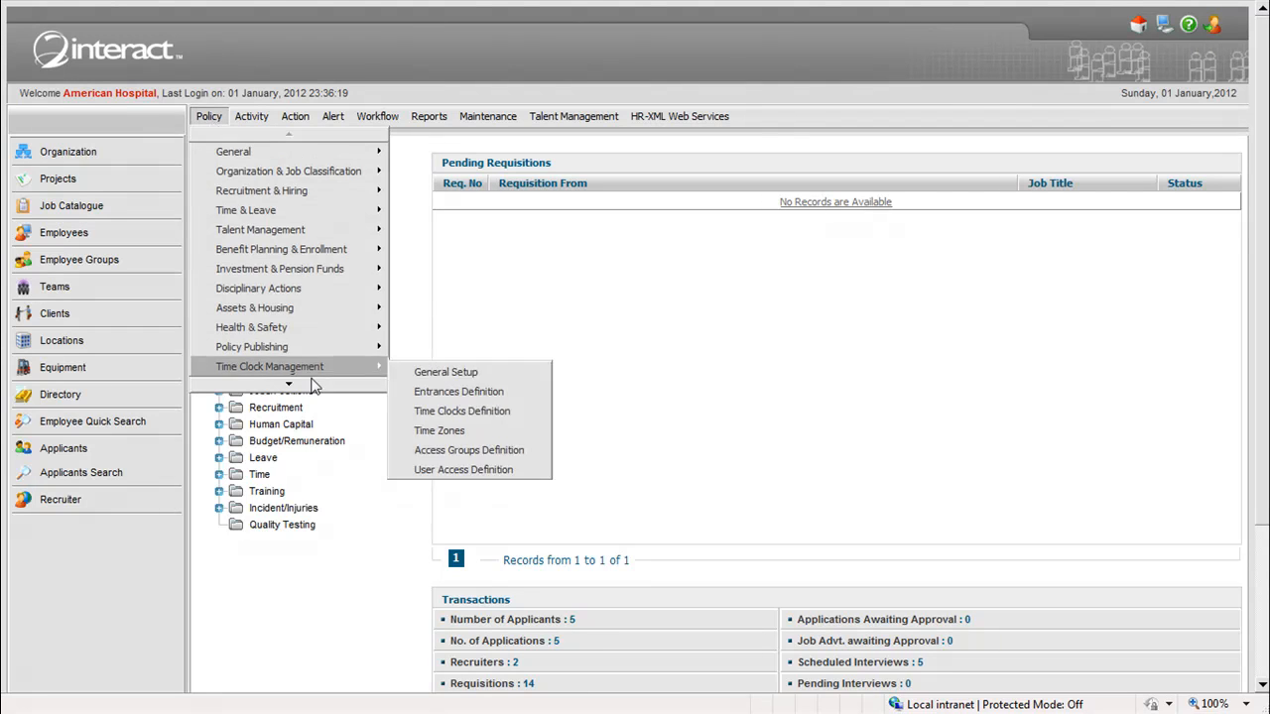
mouse_move(335, 373)
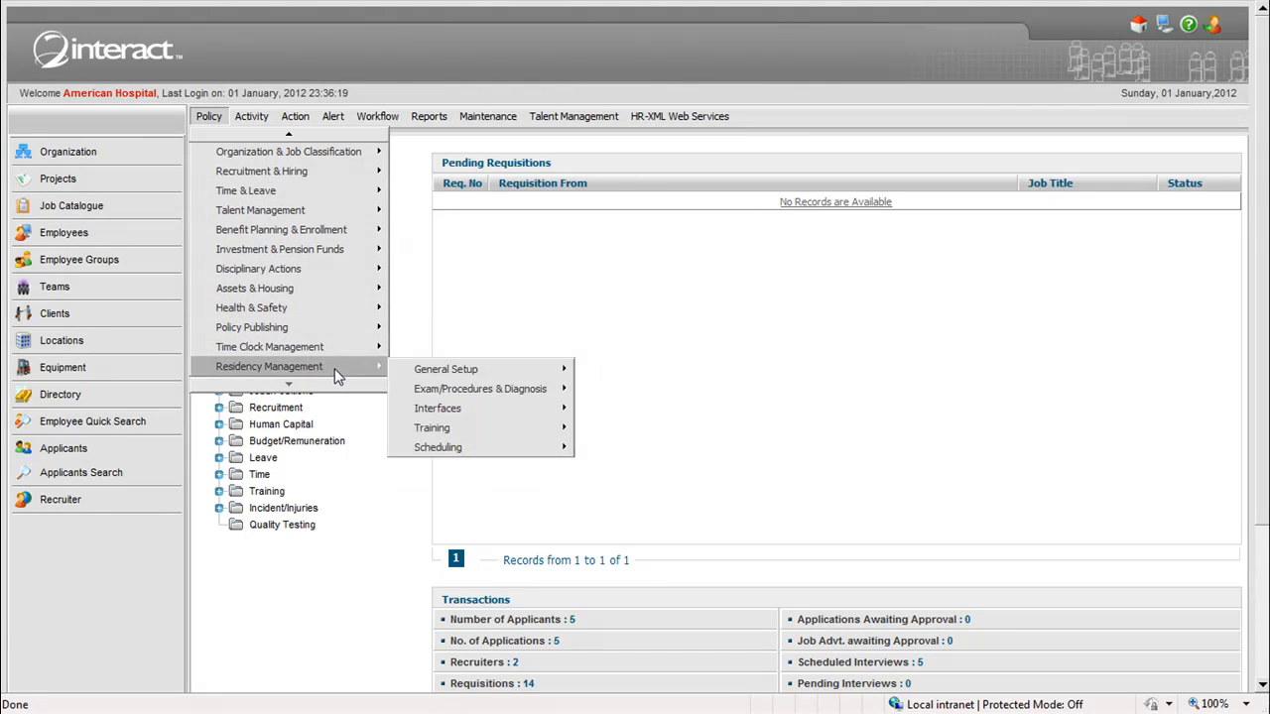
mouse_move(396, 371)
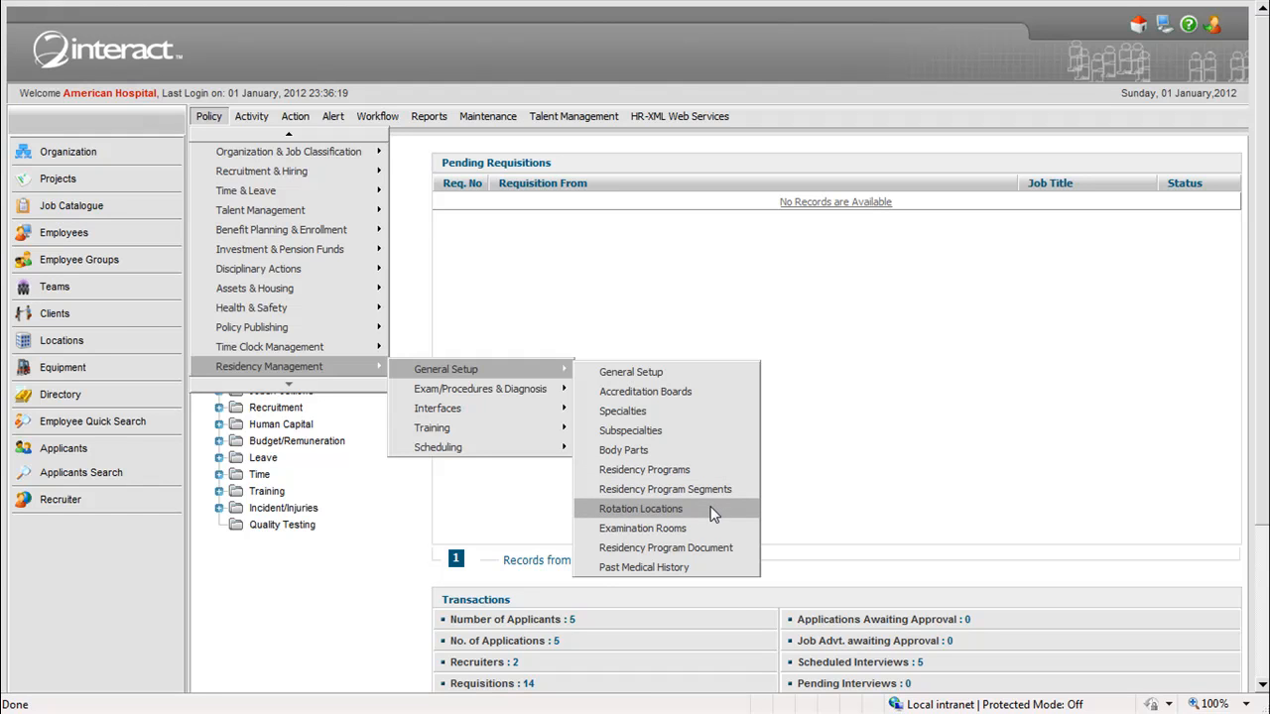
click(721, 573)
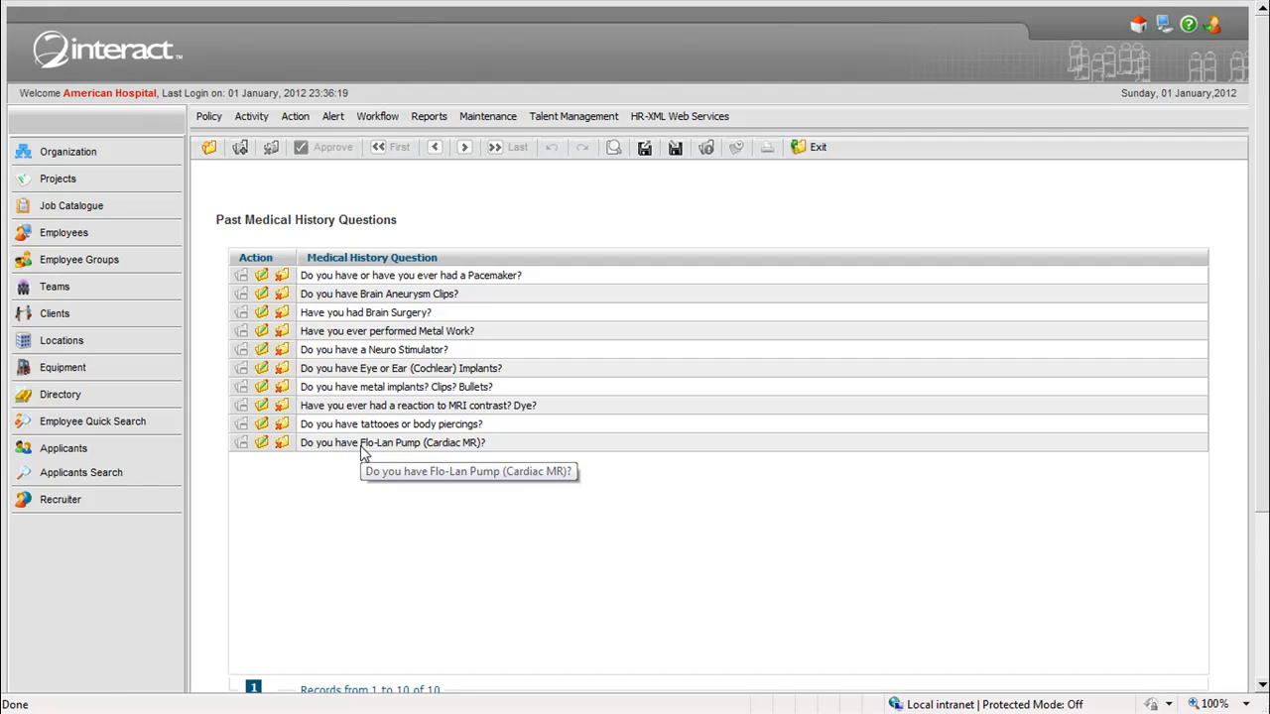
- Look through the Residency Management policy options for exams, procedures and diagnosis, interfaces, and scheduling
click(209, 116)
mouse_move(298, 350)
click(348, 384)
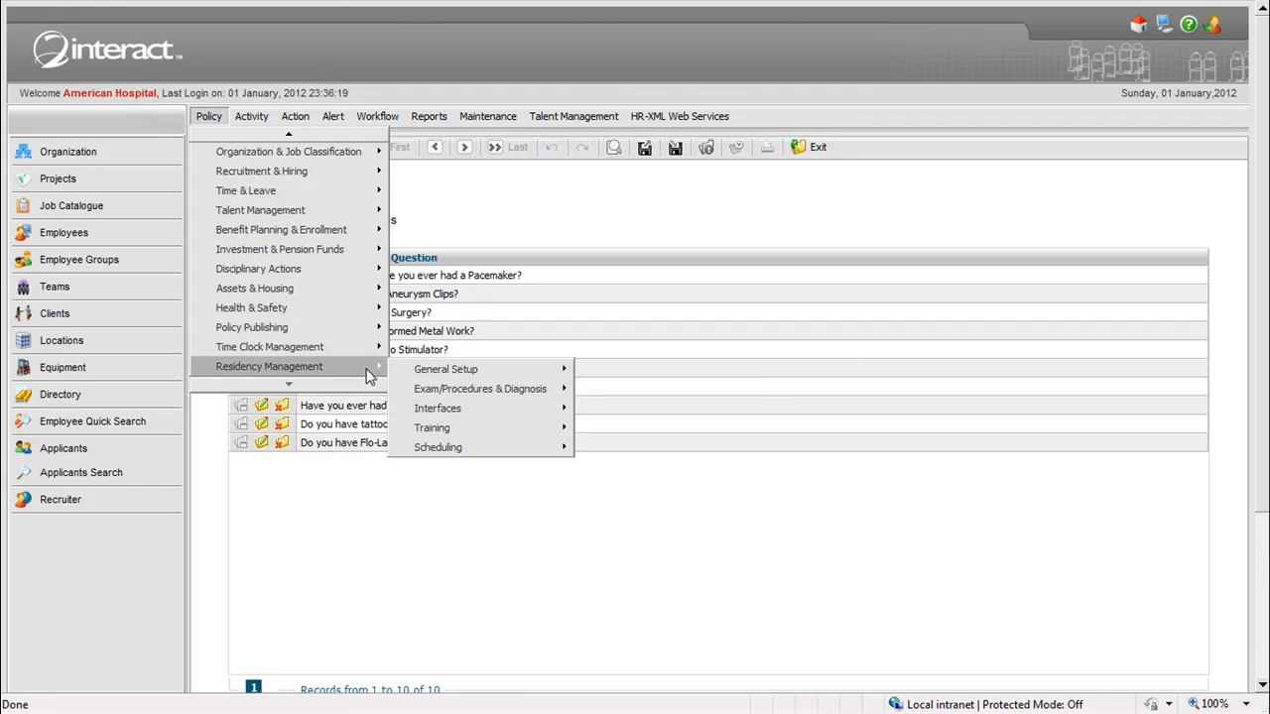
mouse_move(523, 392)
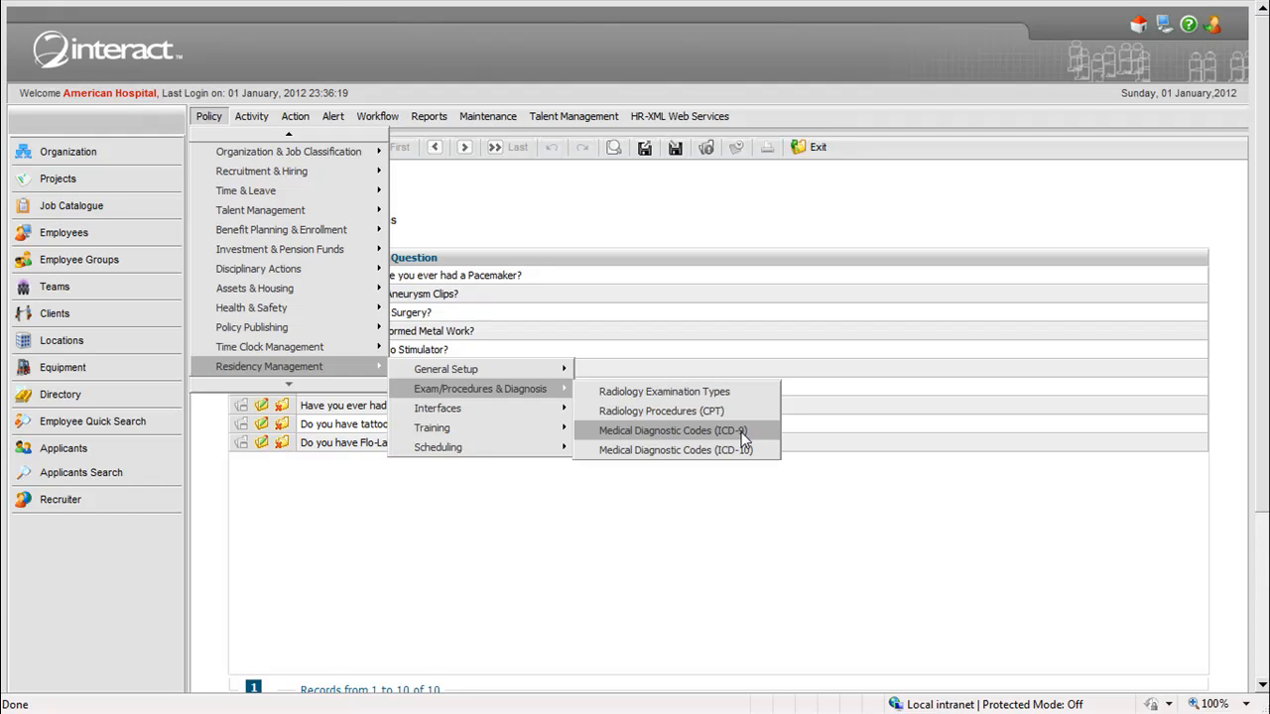
mouse_move(457, 408)
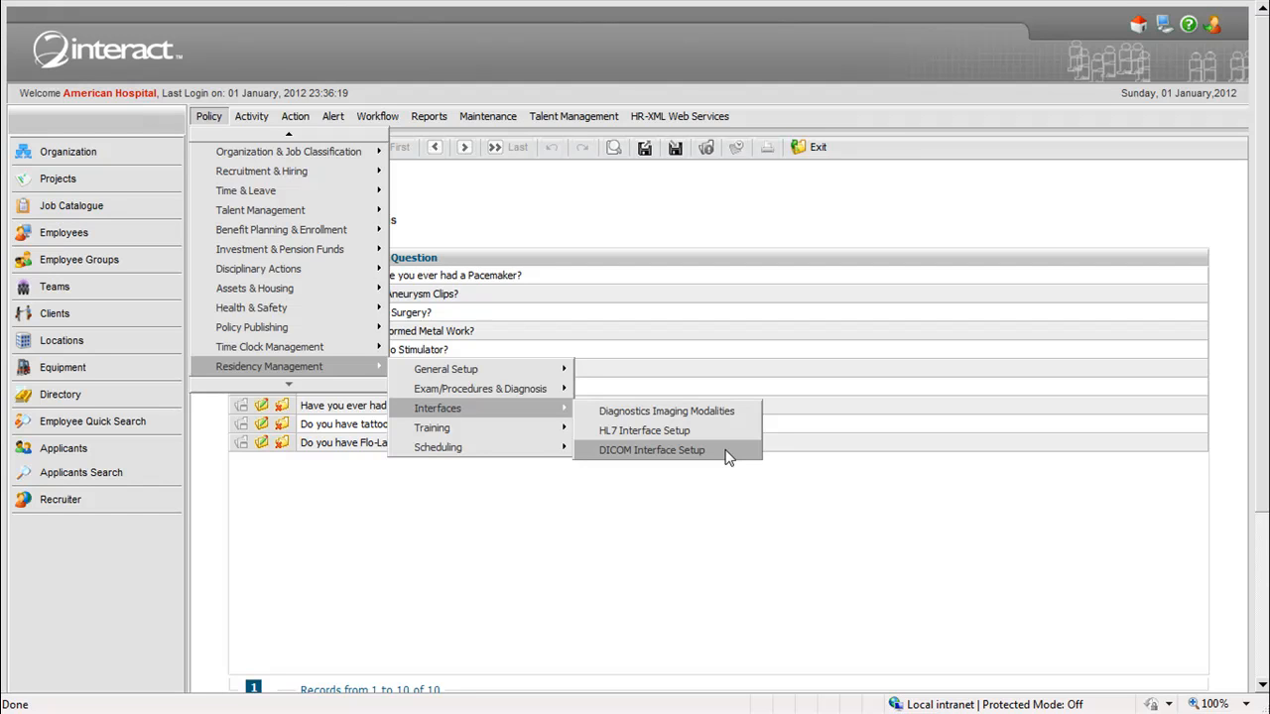
mouse_move(553, 438)
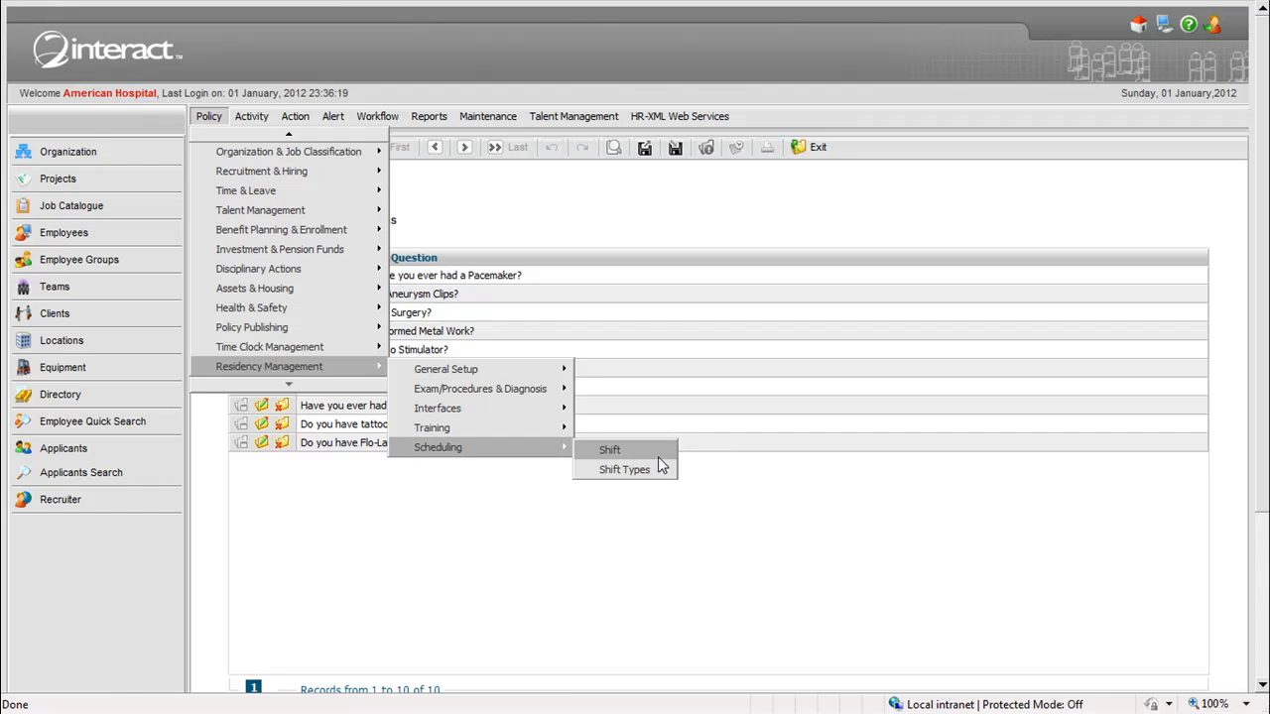
- Open the Residency Application form from the Residency Management activities and review its sections down to Activity and Status
mouse_move(255, 115)
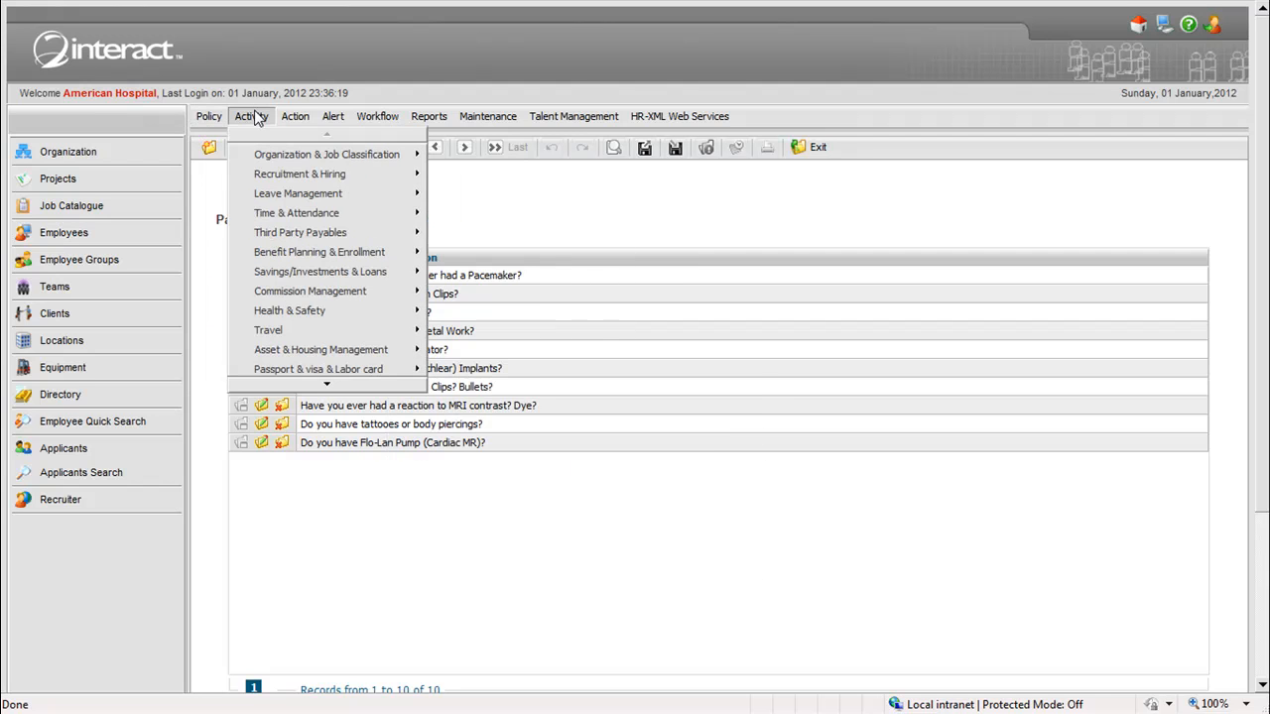
mouse_move(362, 388)
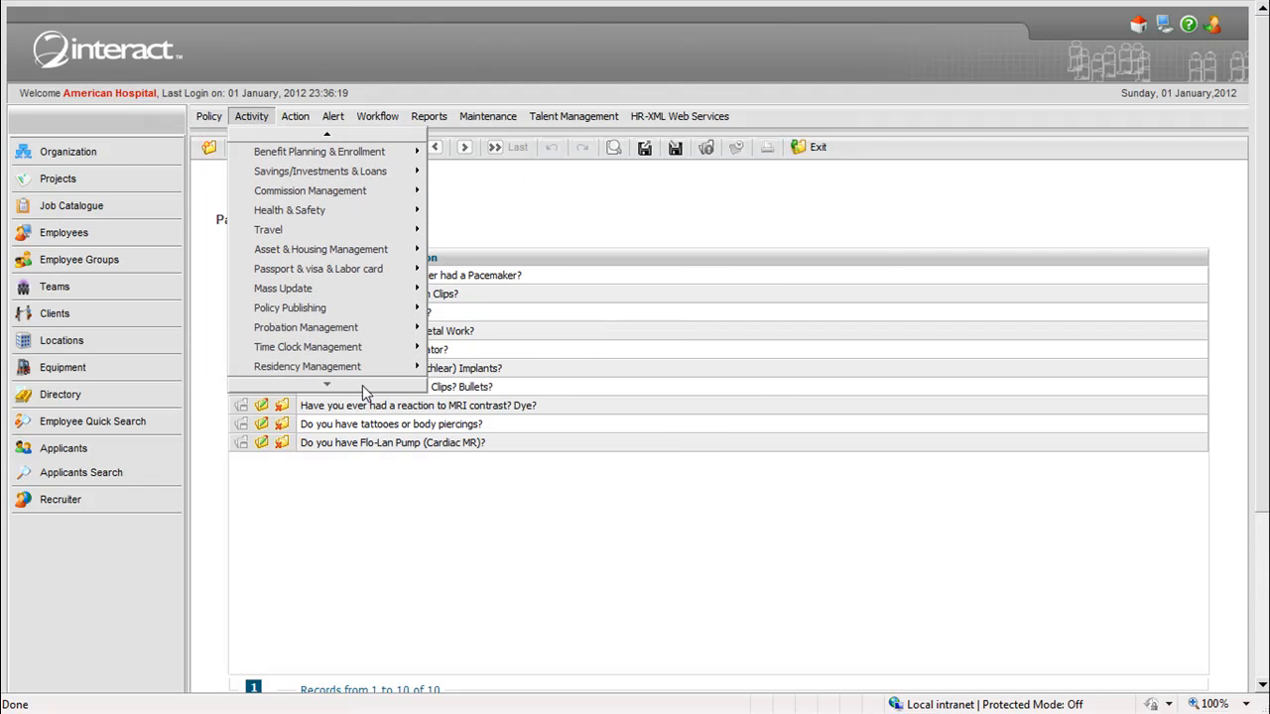
mouse_move(371, 367)
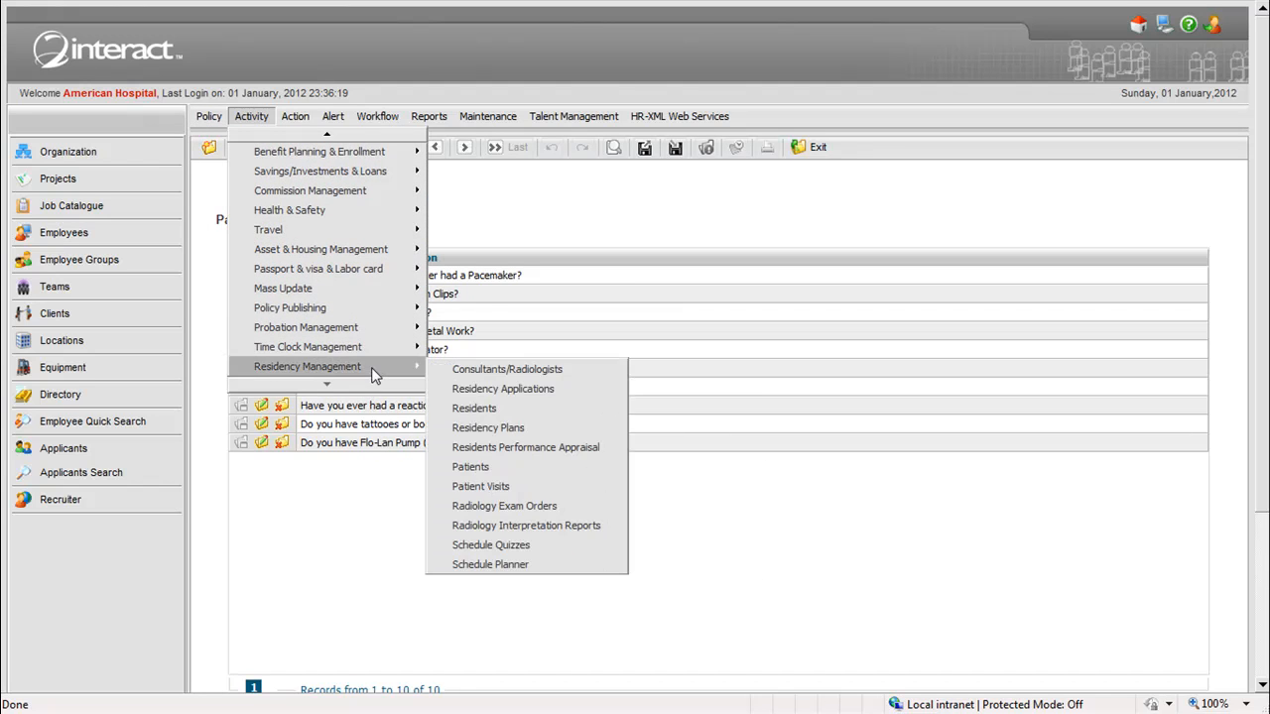
click(536, 391)
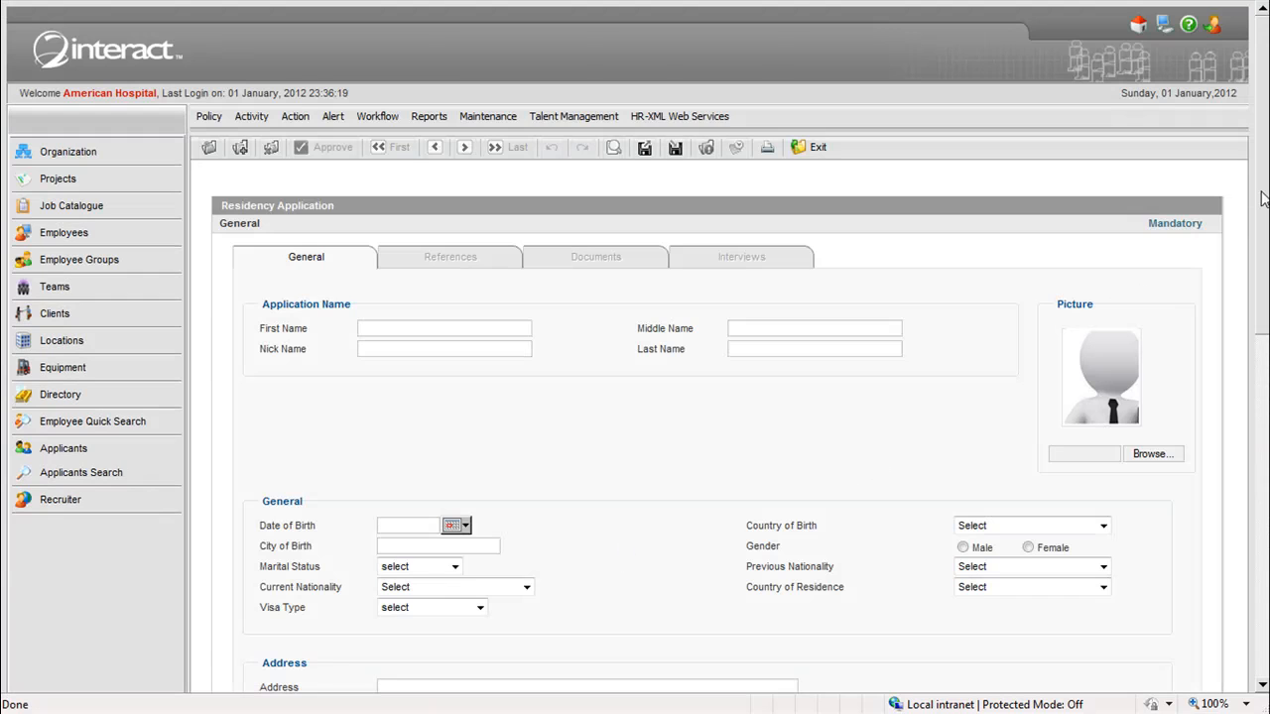
drag(1262, 198, 1265, 312)
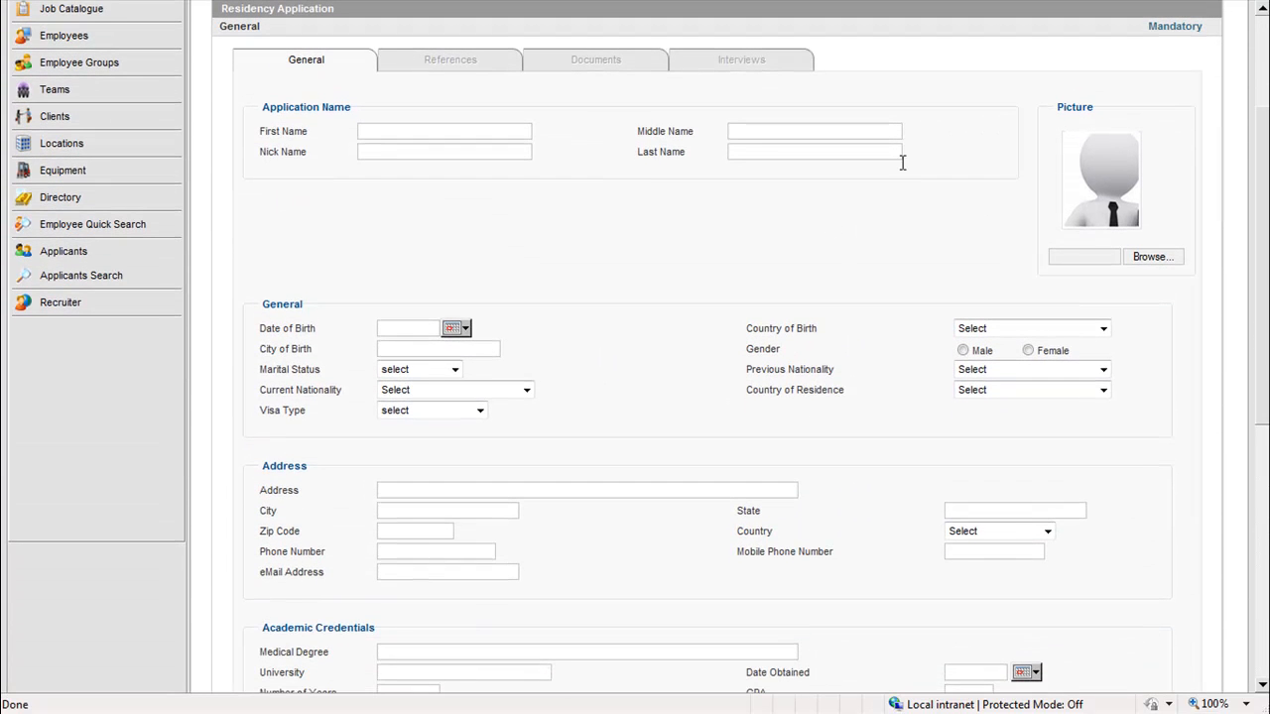
drag(1266, 257, 1267, 365)
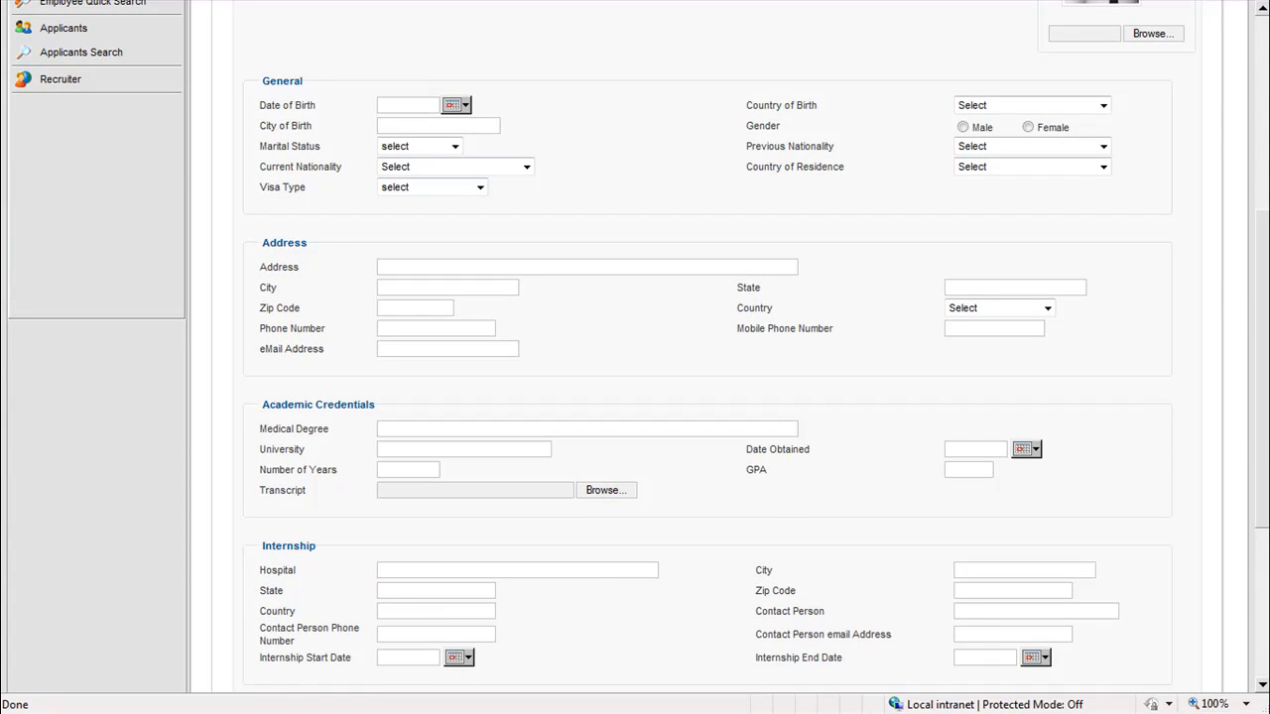
drag(1266, 415, 1227, 530)
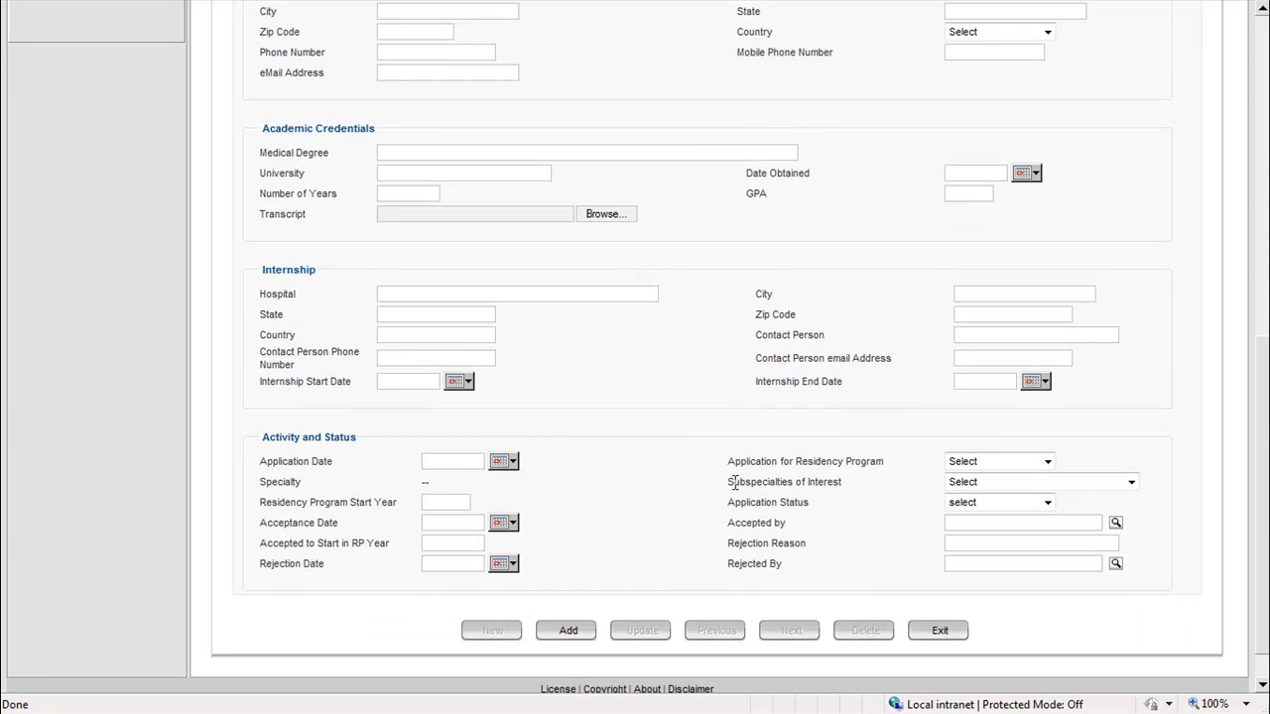
- Open the Residency Plans from the Residency Management activities
drag(1265, 565, 1253, 267)
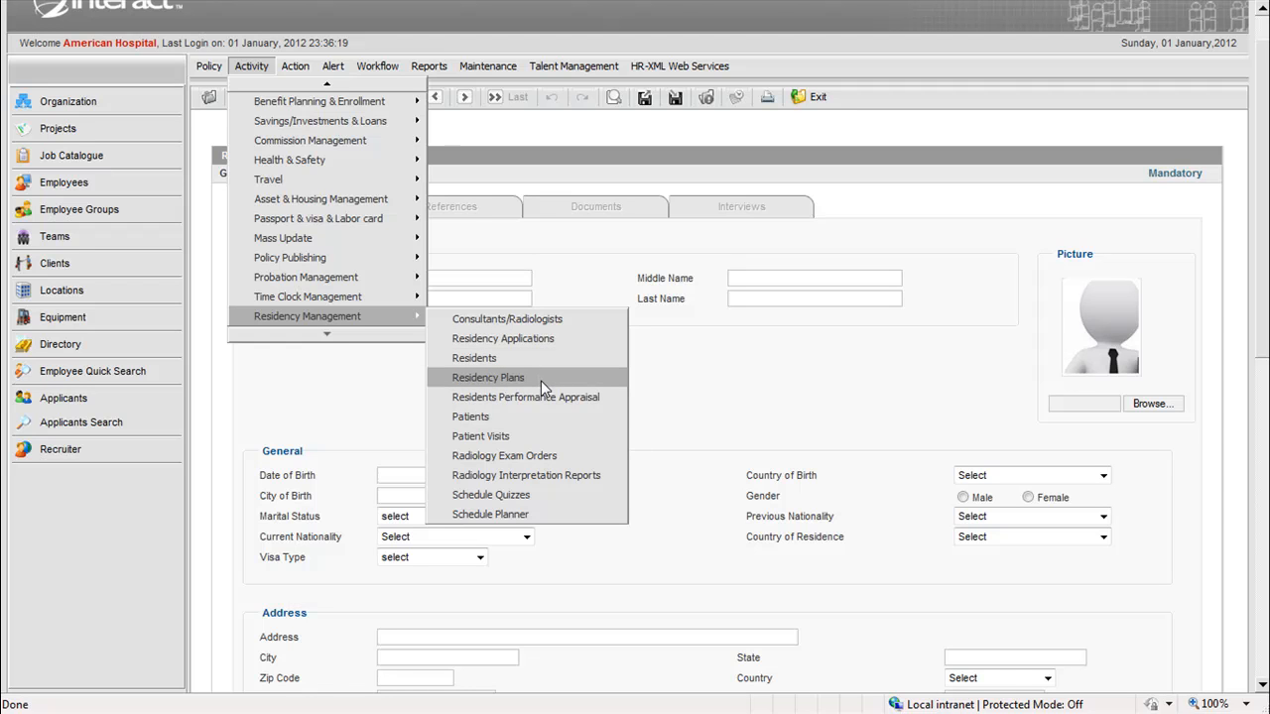
click(541, 381)
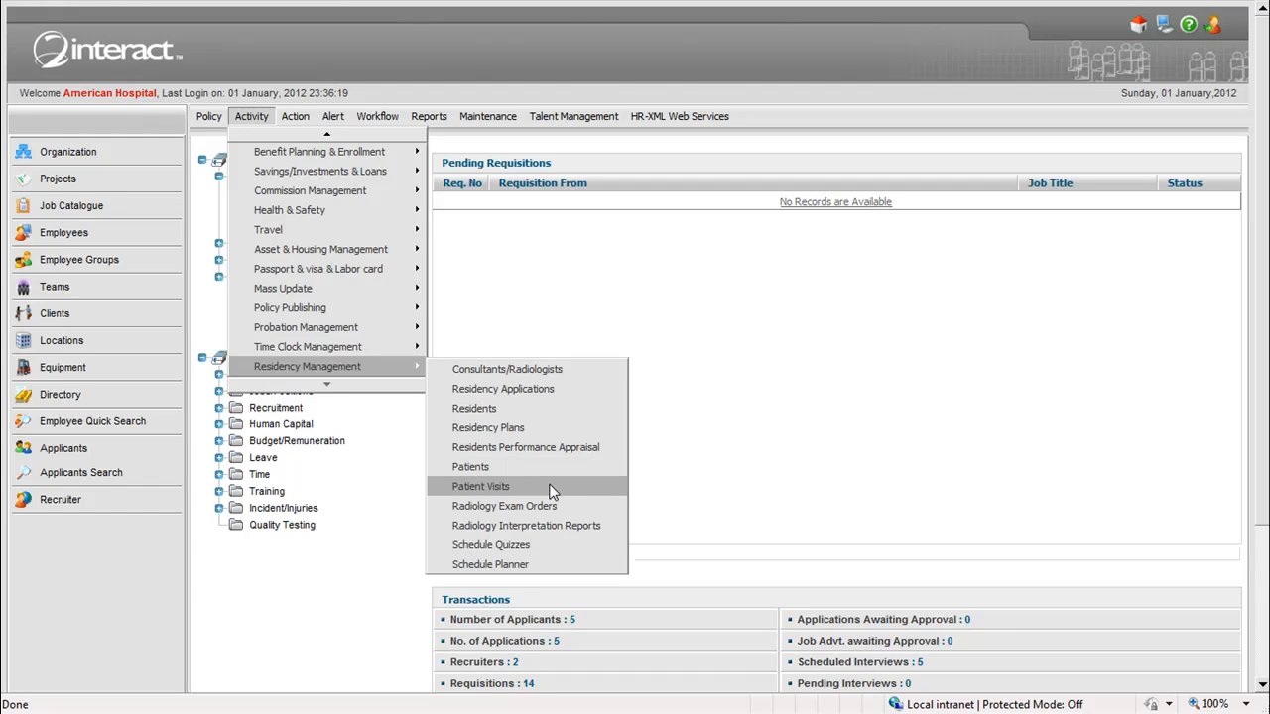
- Open the first entry of the Radiology Interpretation Reports and display its diagnostic images
click(595, 527)
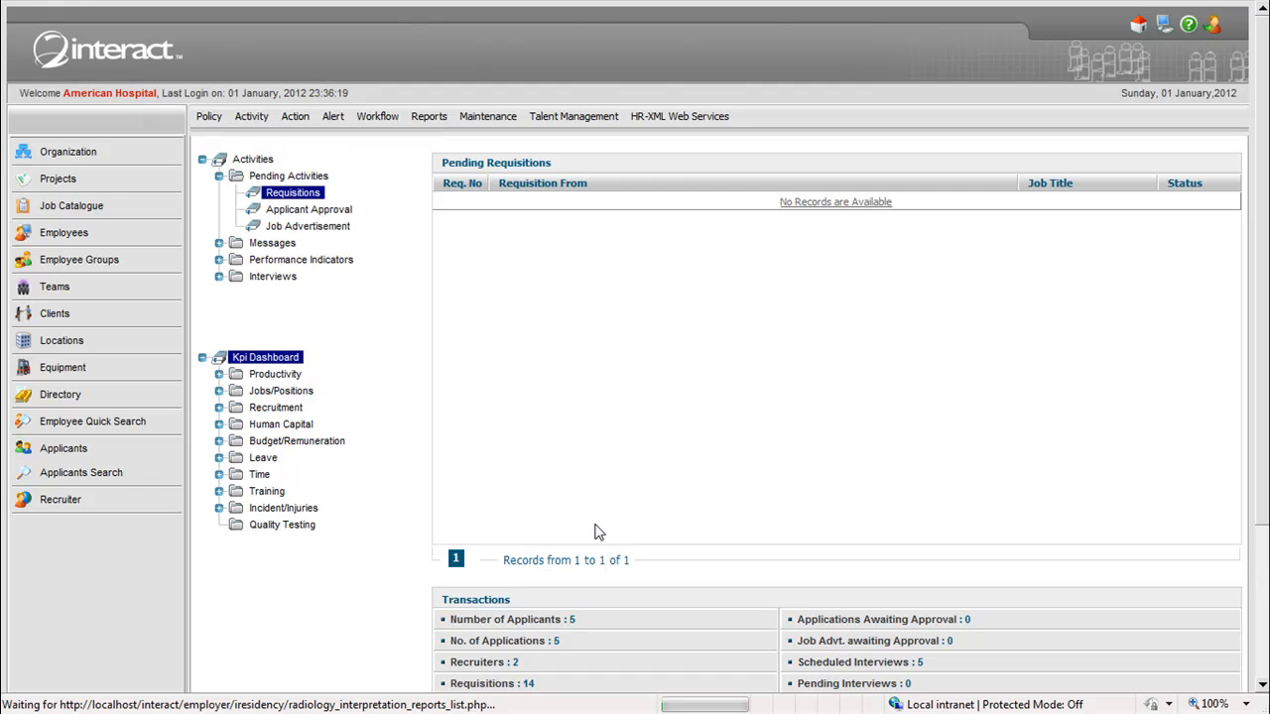
click(268, 275)
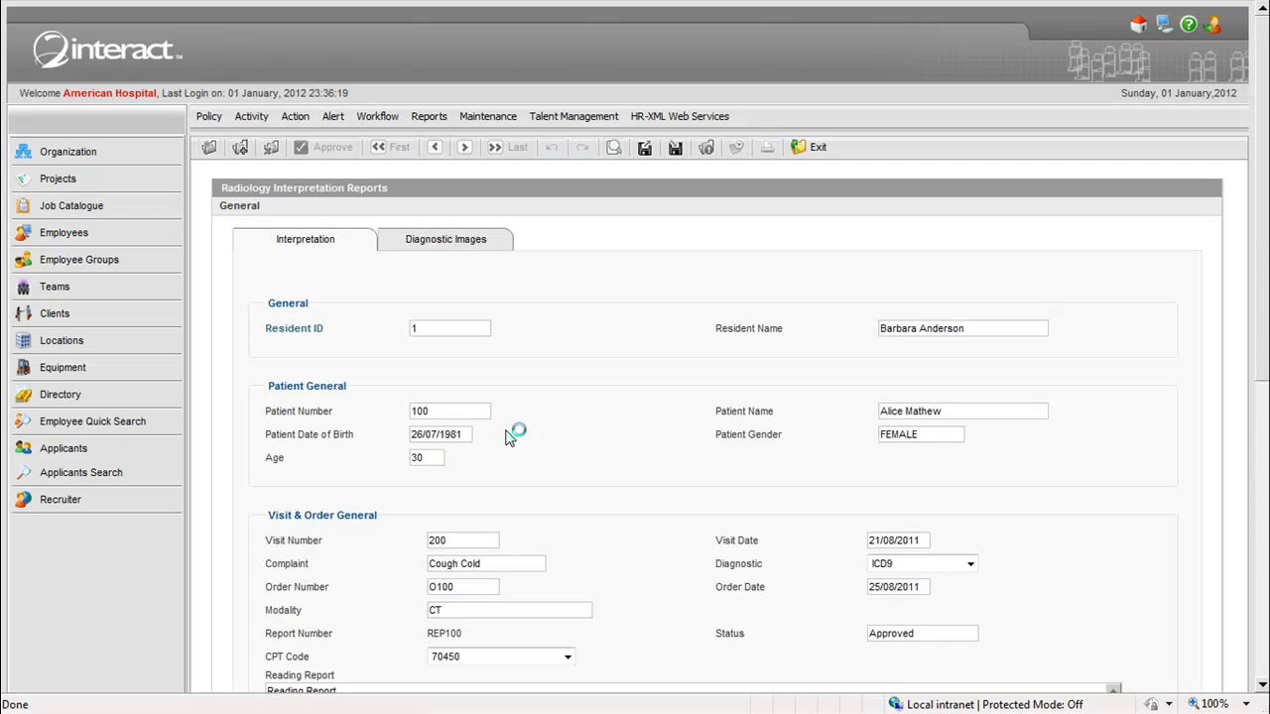
click(461, 244)
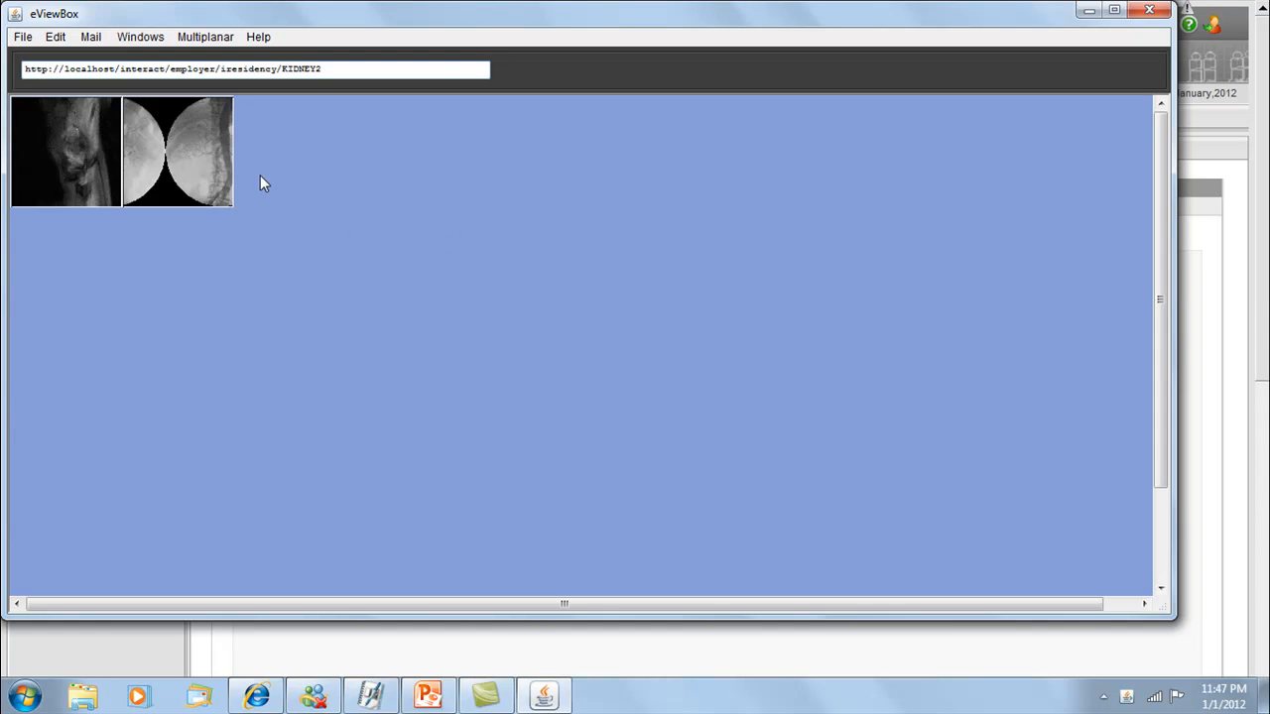
- Open the KIDNEY2 image from the viewer in its own window, inspect it, and close it
right_click(164, 171)
click(211, 189)
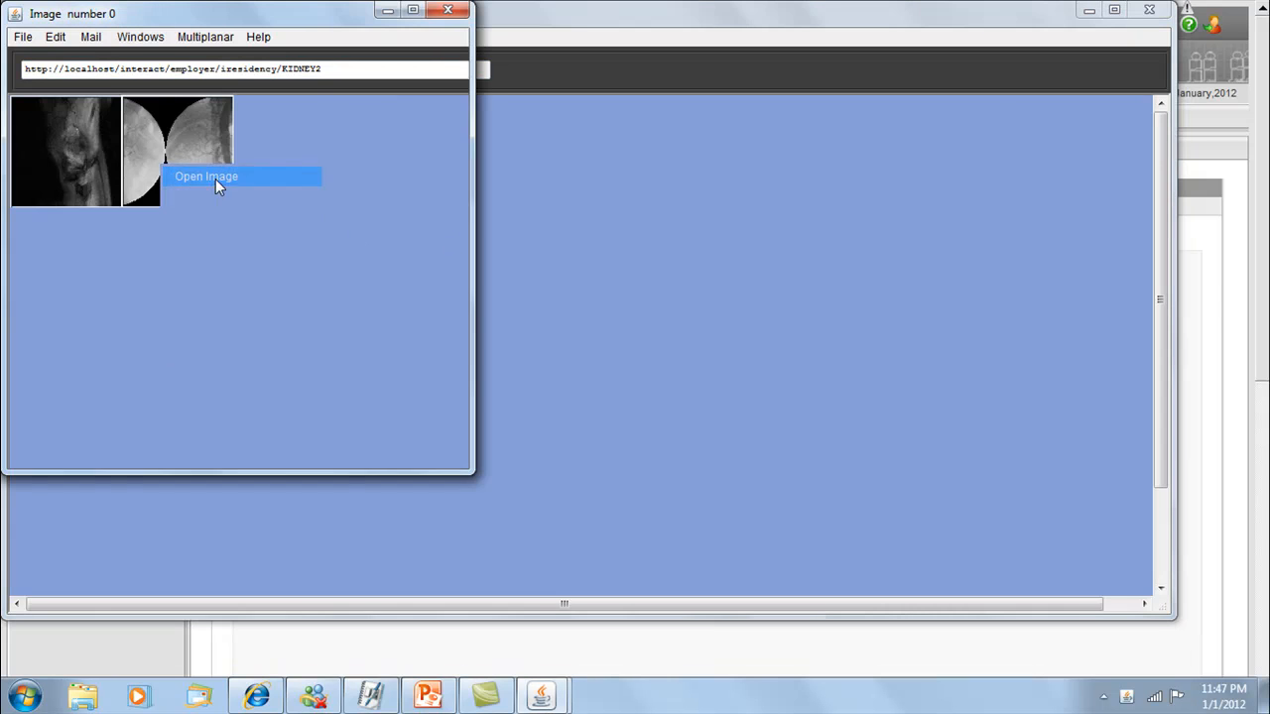
click(215, 179)
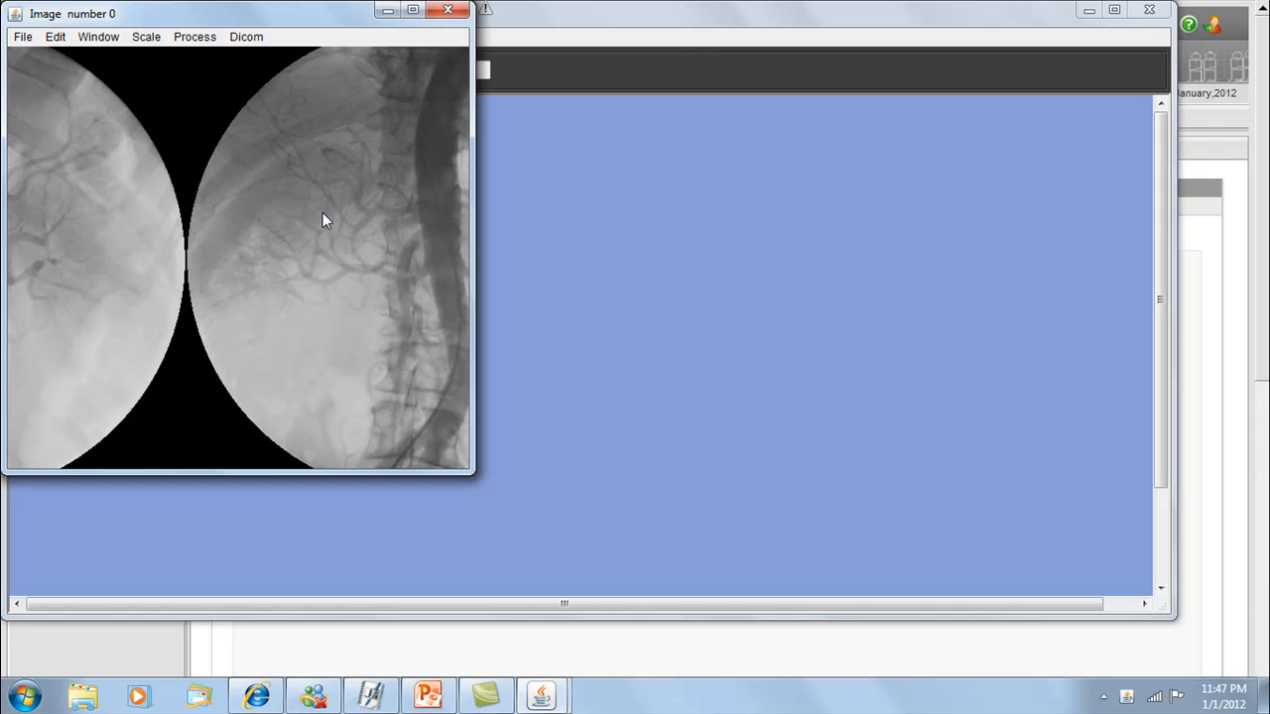
click(450, 9)
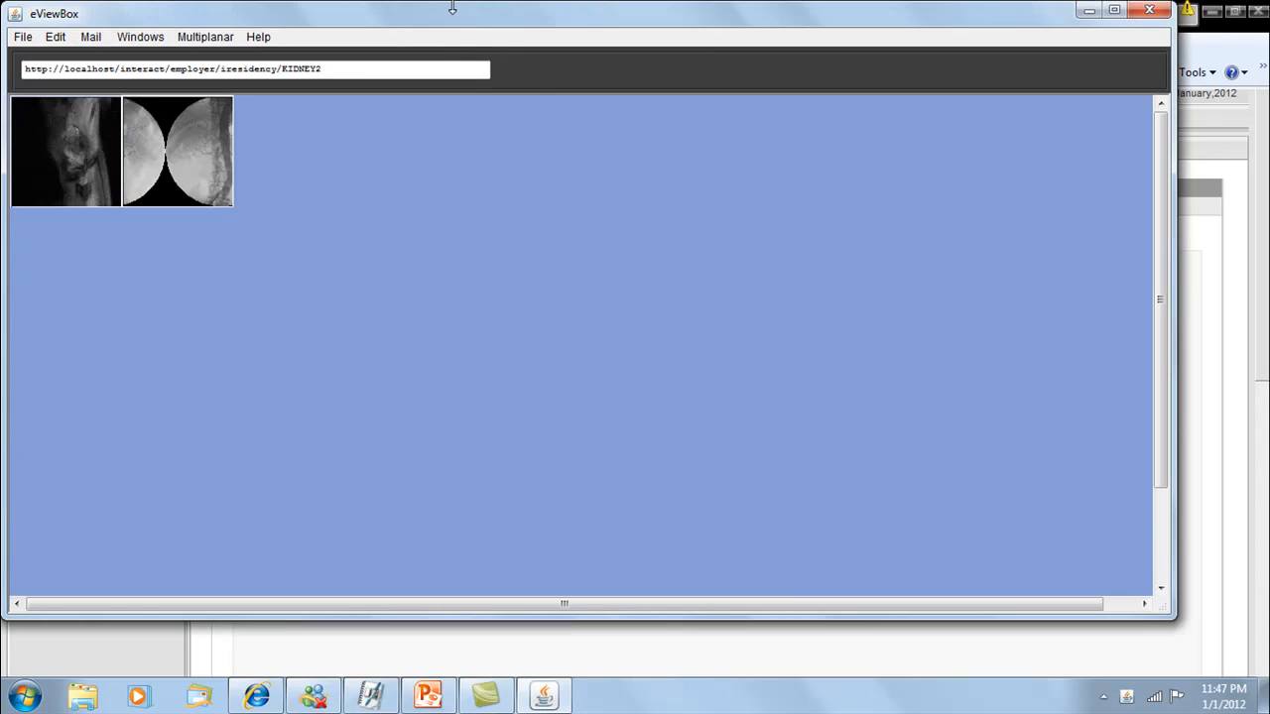
- Open the rm1_DICM image in its own window, enlarge the window to show the whole scan, and close it
right_click(91, 185)
click(145, 195)
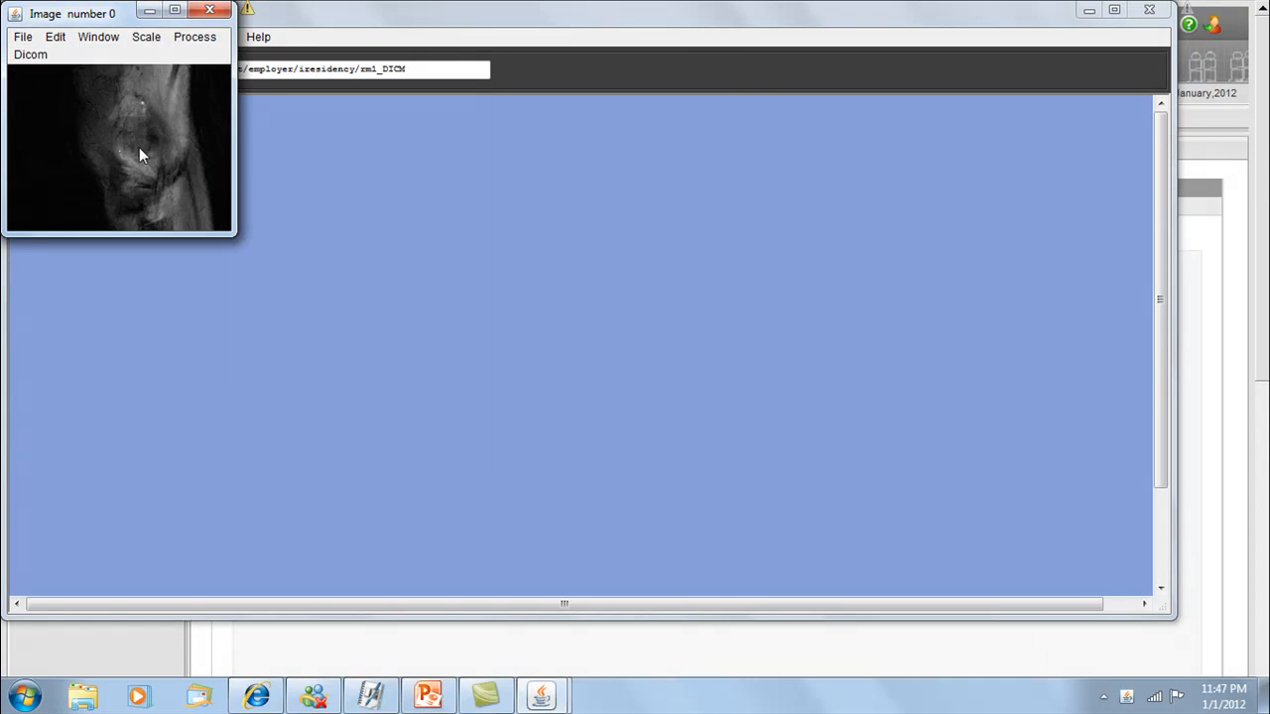
drag(234, 241, 415, 332)
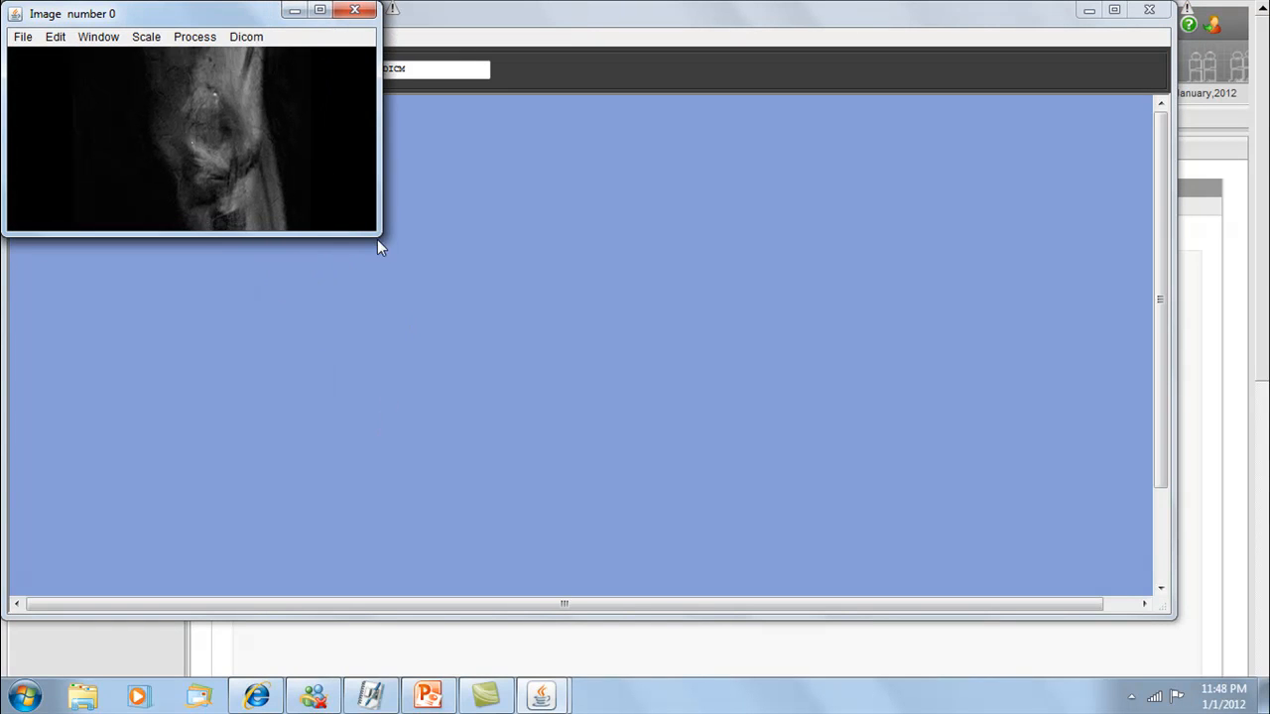
drag(376, 236, 436, 466)
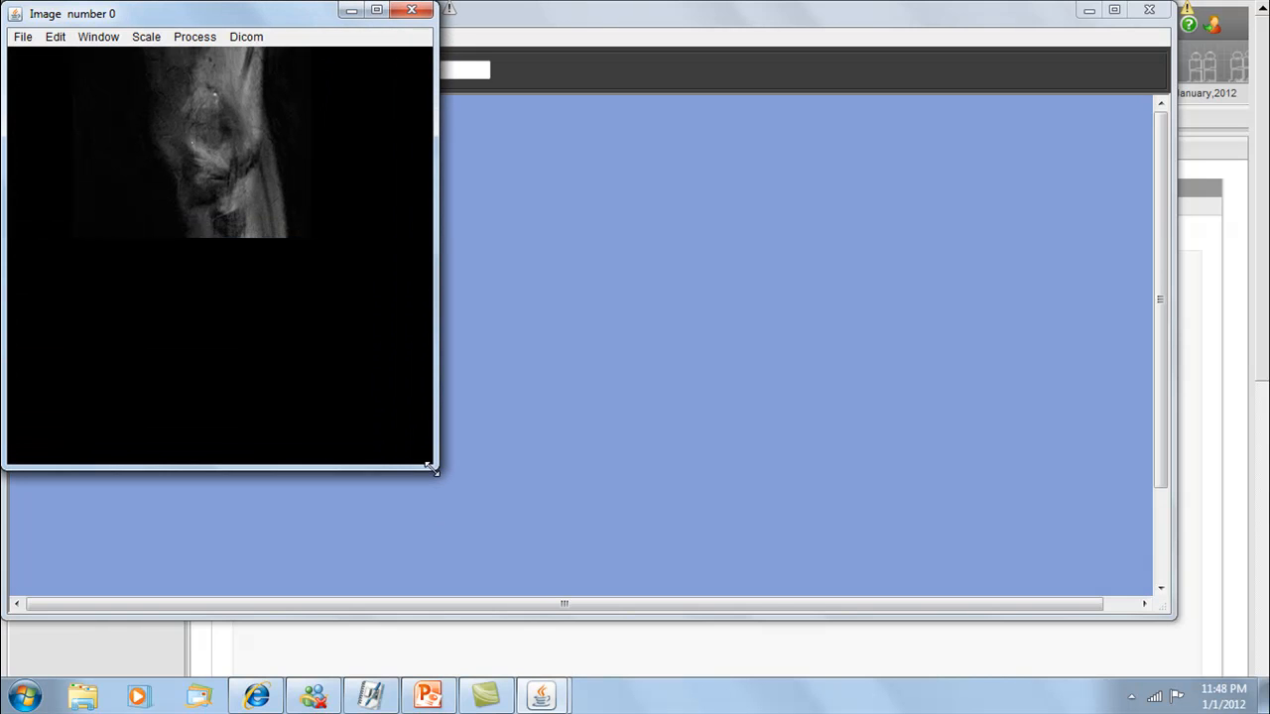
click(424, 10)
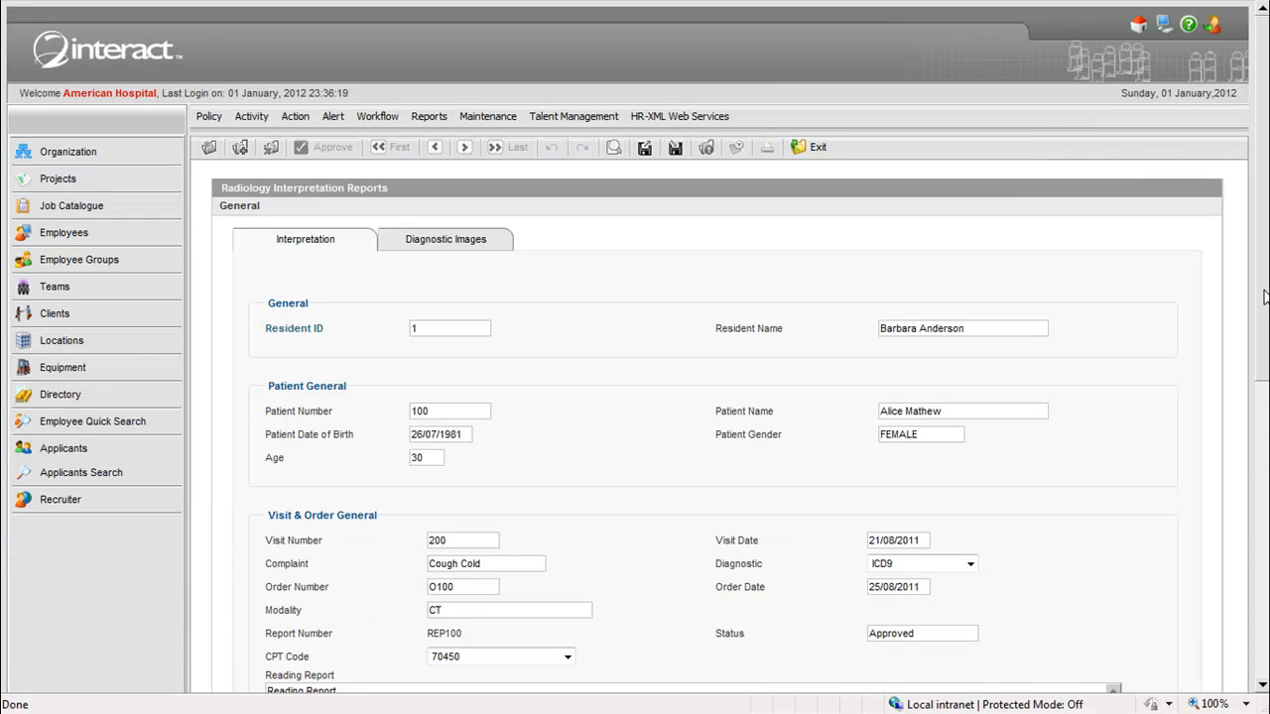
- Open the Quiz Questions from the training policies of Residency Management
mouse_move(1262, 323)
mouse_down()
mouse_move(1264, 607)
mouse_move(1257, 307)
mouse_up()
mouse_move(224, 118)
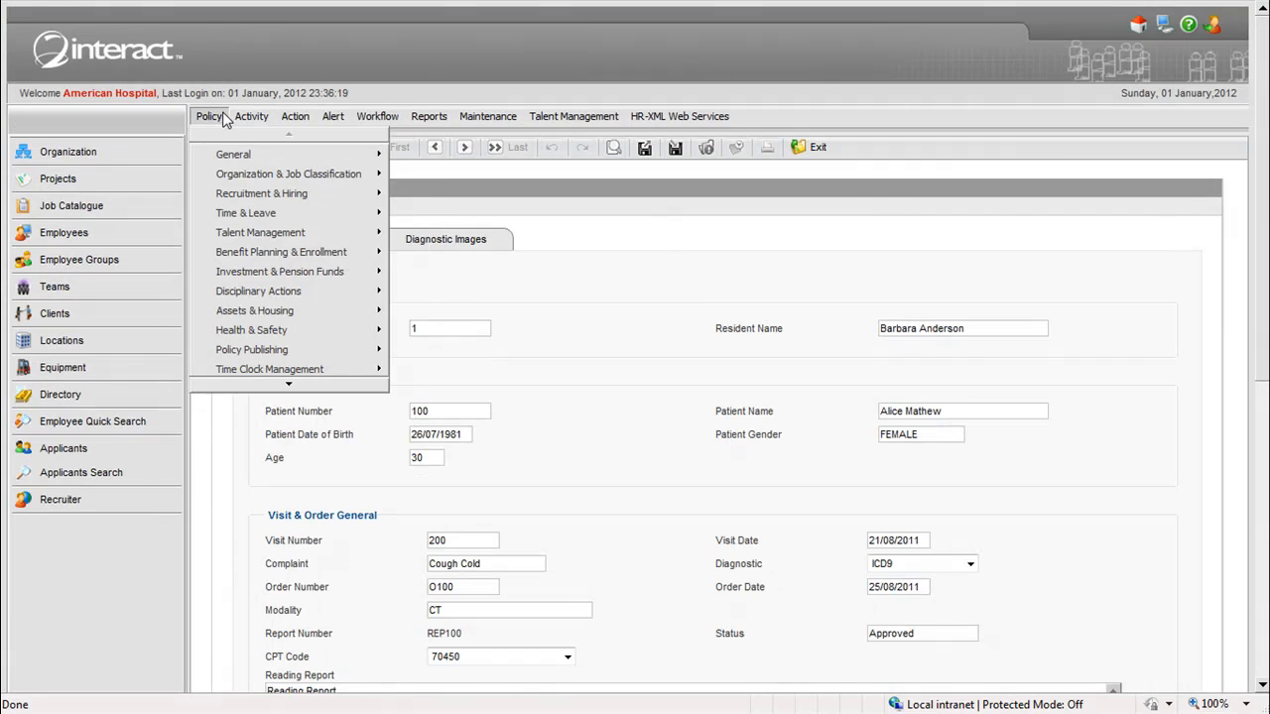
mouse_move(330, 369)
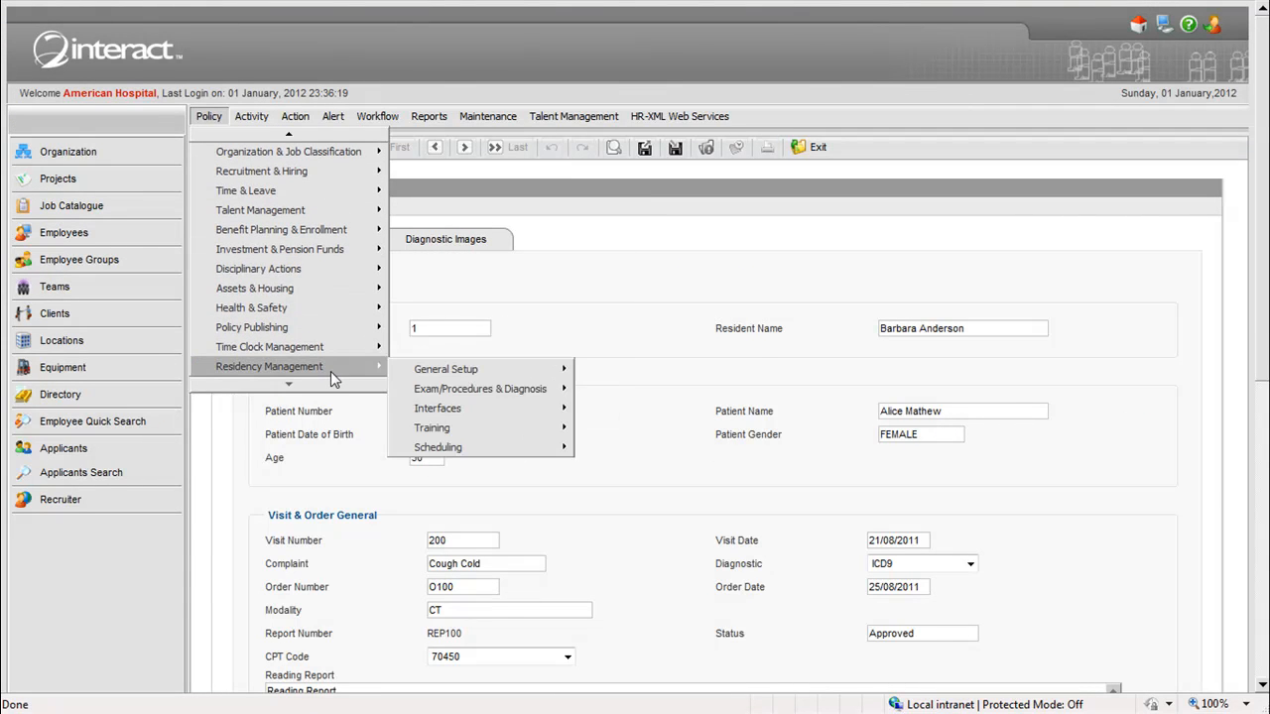
mouse_move(446, 395)
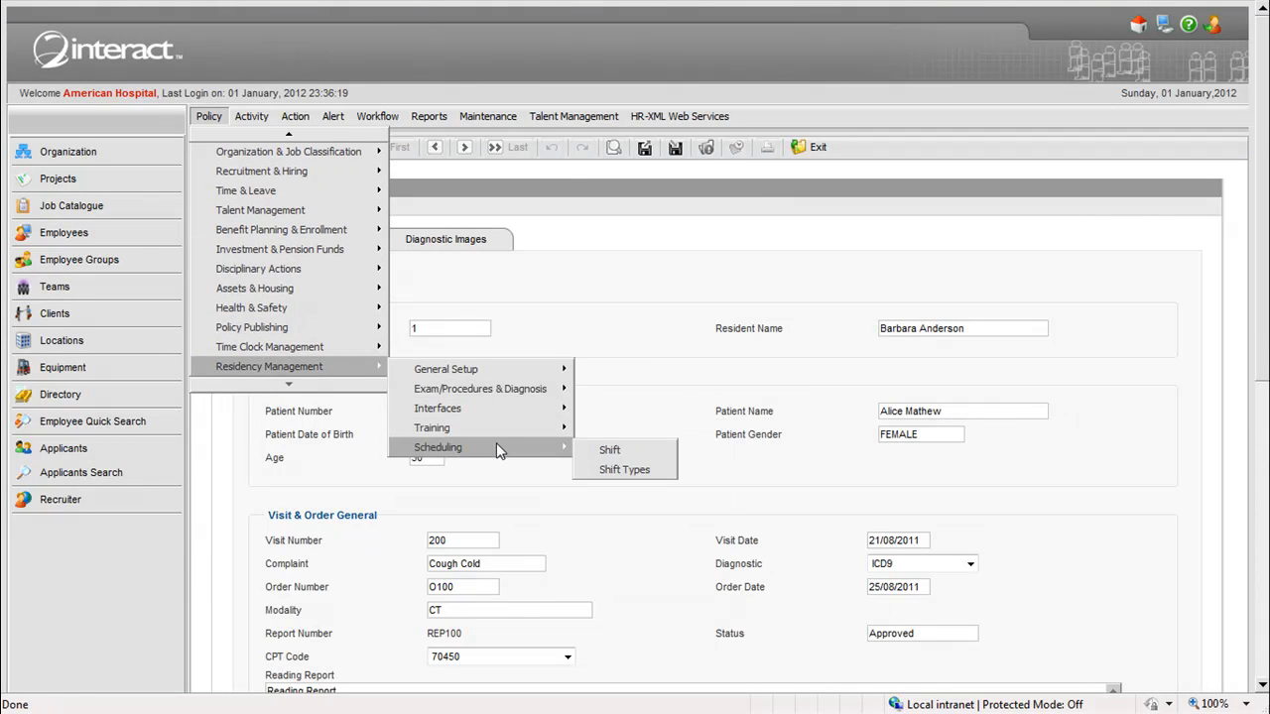
mouse_move(542, 432)
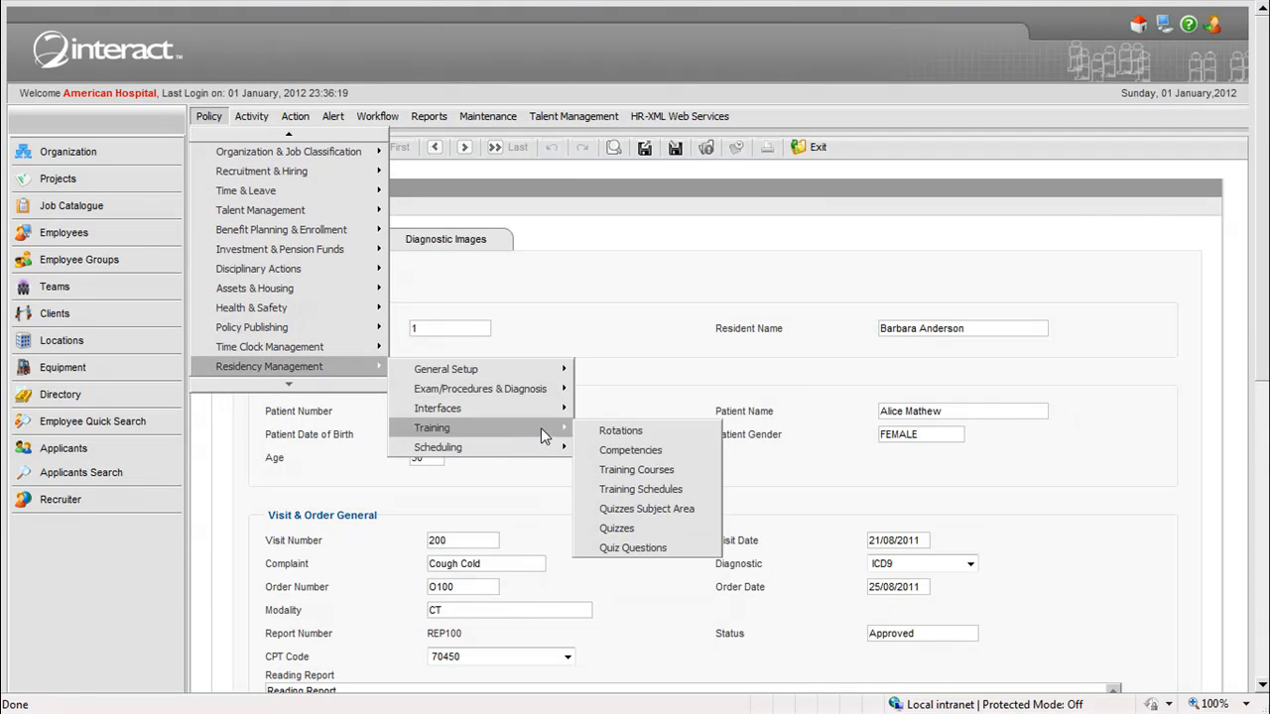
click(681, 533)
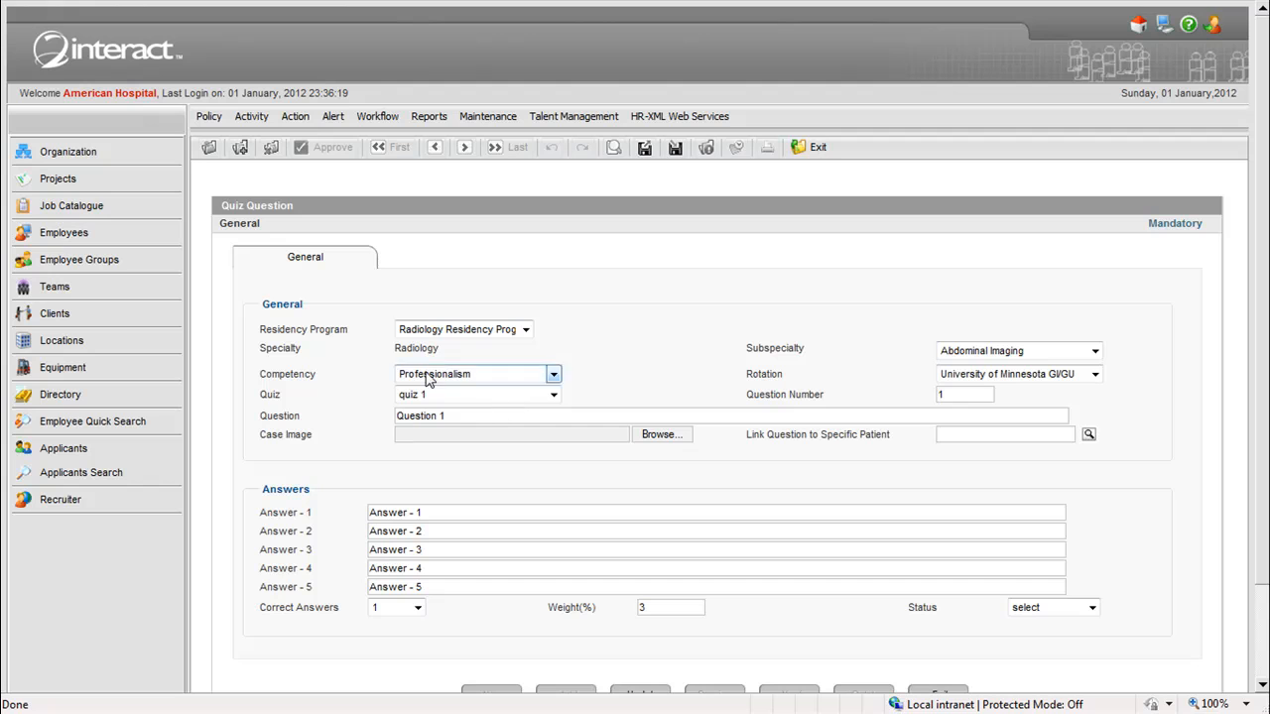
- Examine the quiz question's case image field, its link to a specific patient, and its answers
click(438, 437)
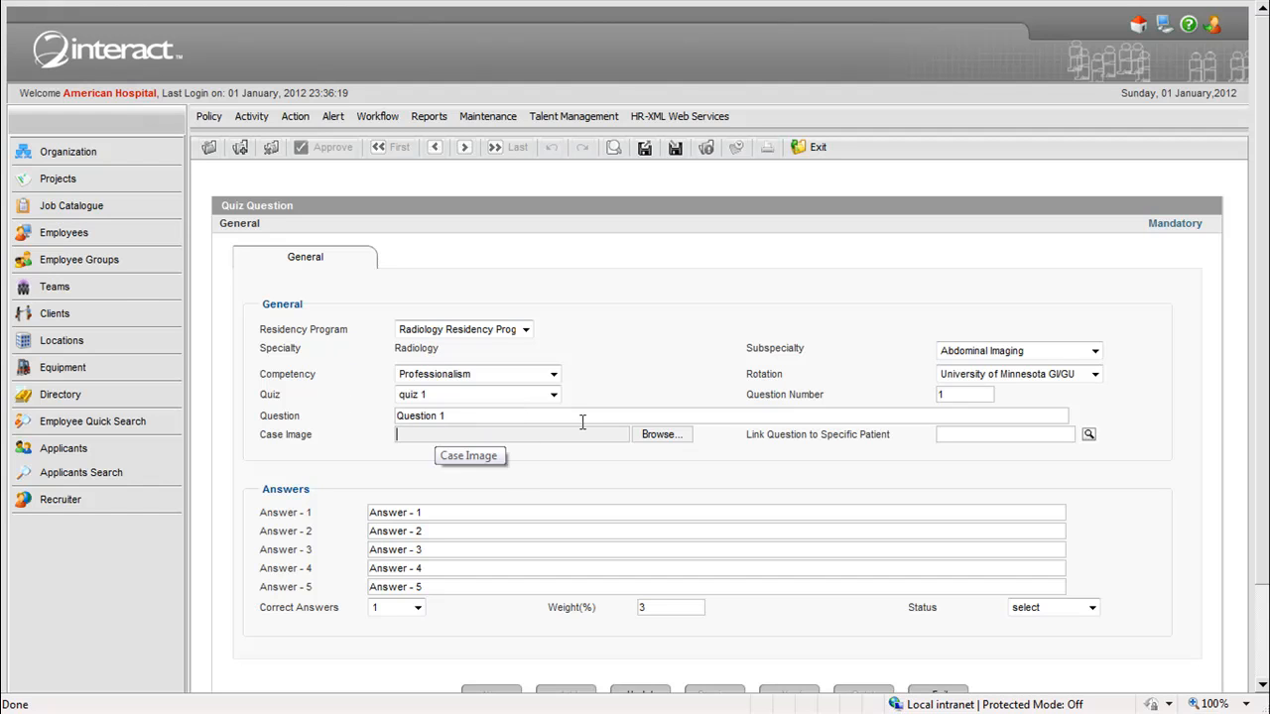
drag(751, 436, 890, 436)
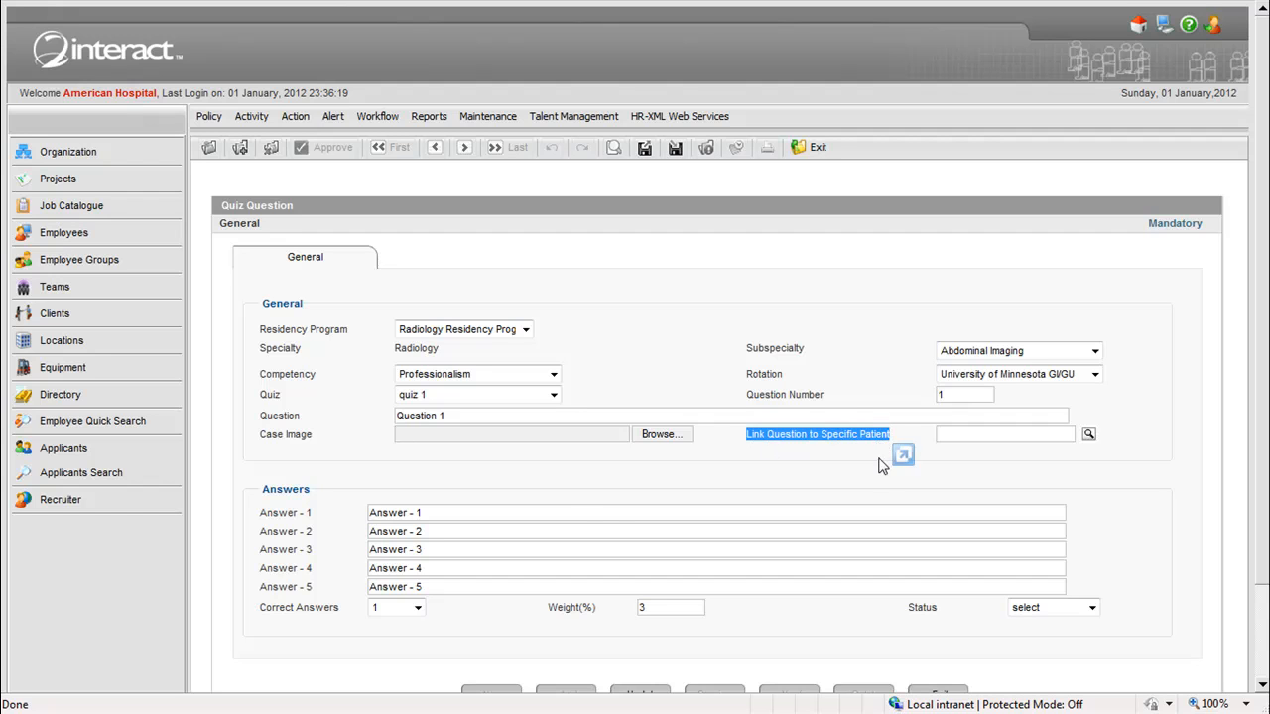
click(569, 508)
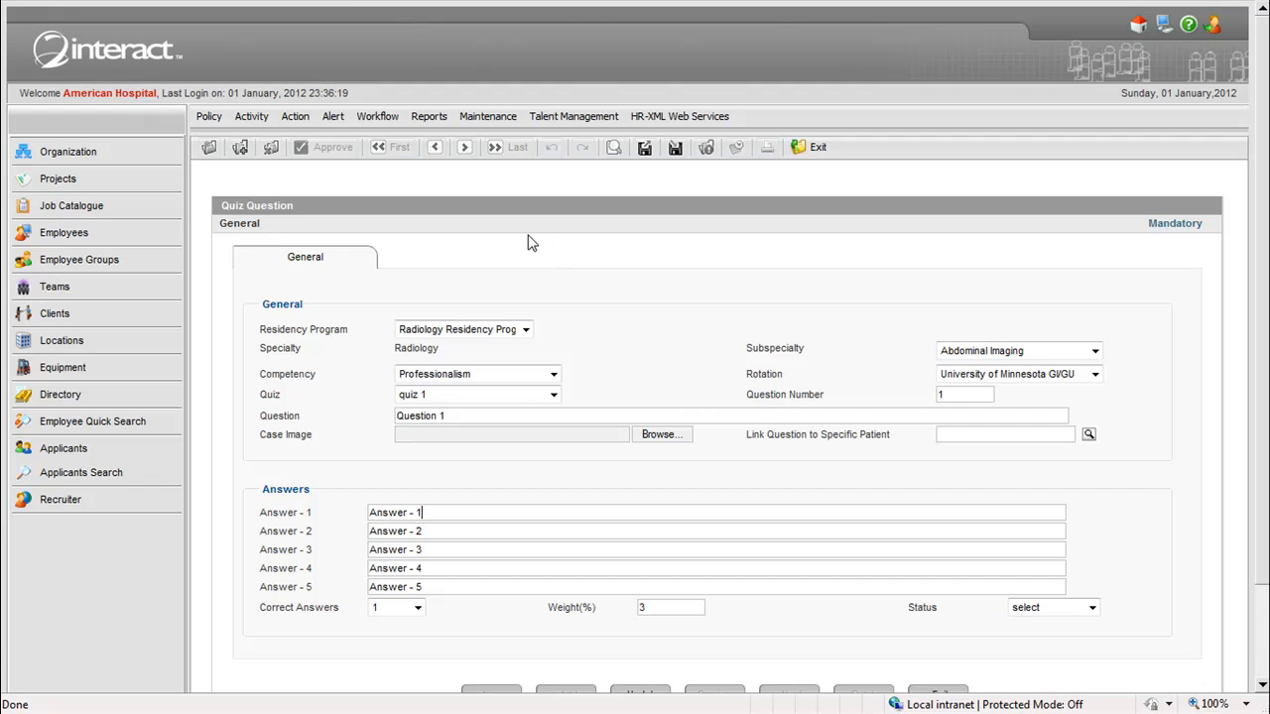
- Look over the Residency Management activities, then return to the home page
click(254, 118)
mouse_move(312, 384)
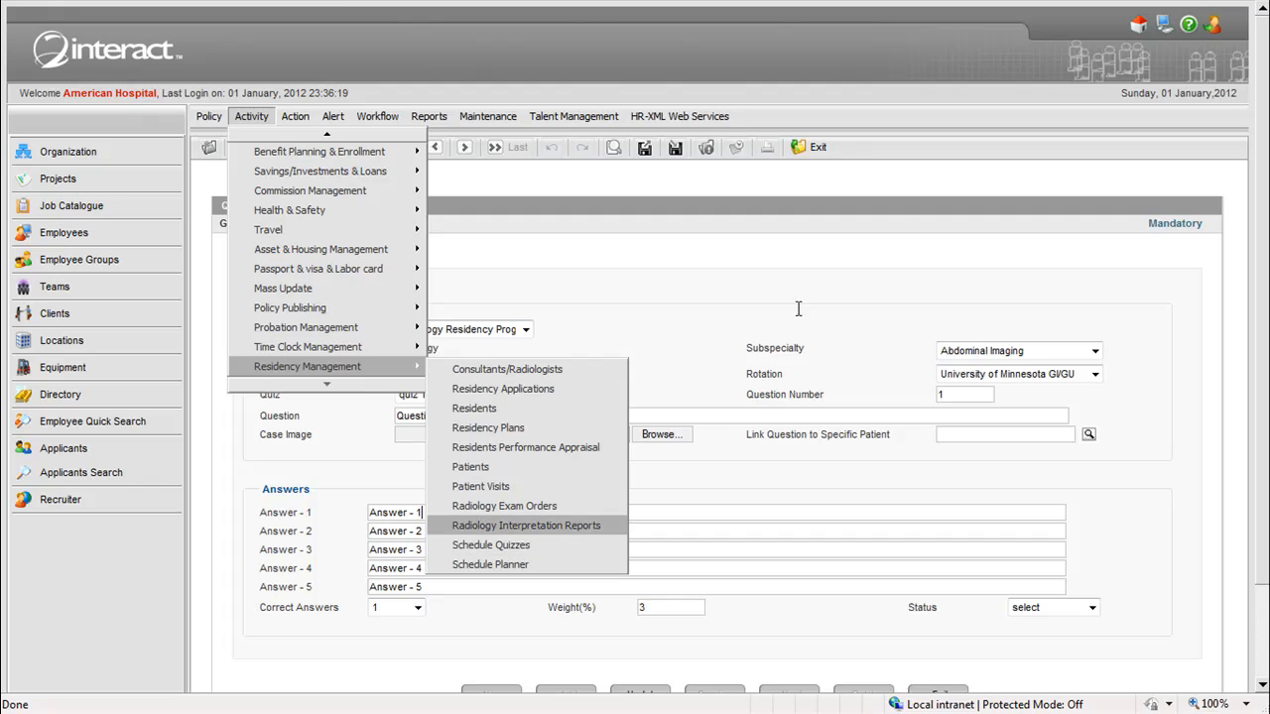
click(1142, 33)
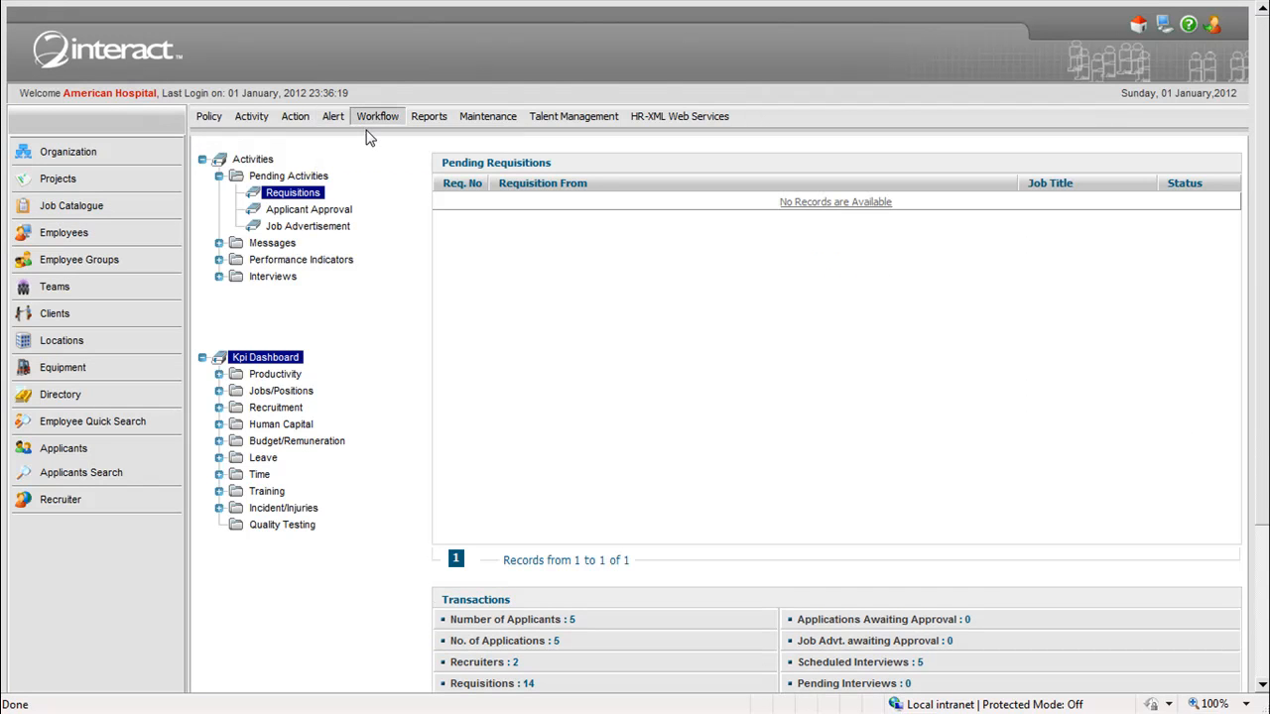
- Look over the available alerts and the HR and disciplinary actions
mouse_move(334, 118)
mouse_move(347, 159)
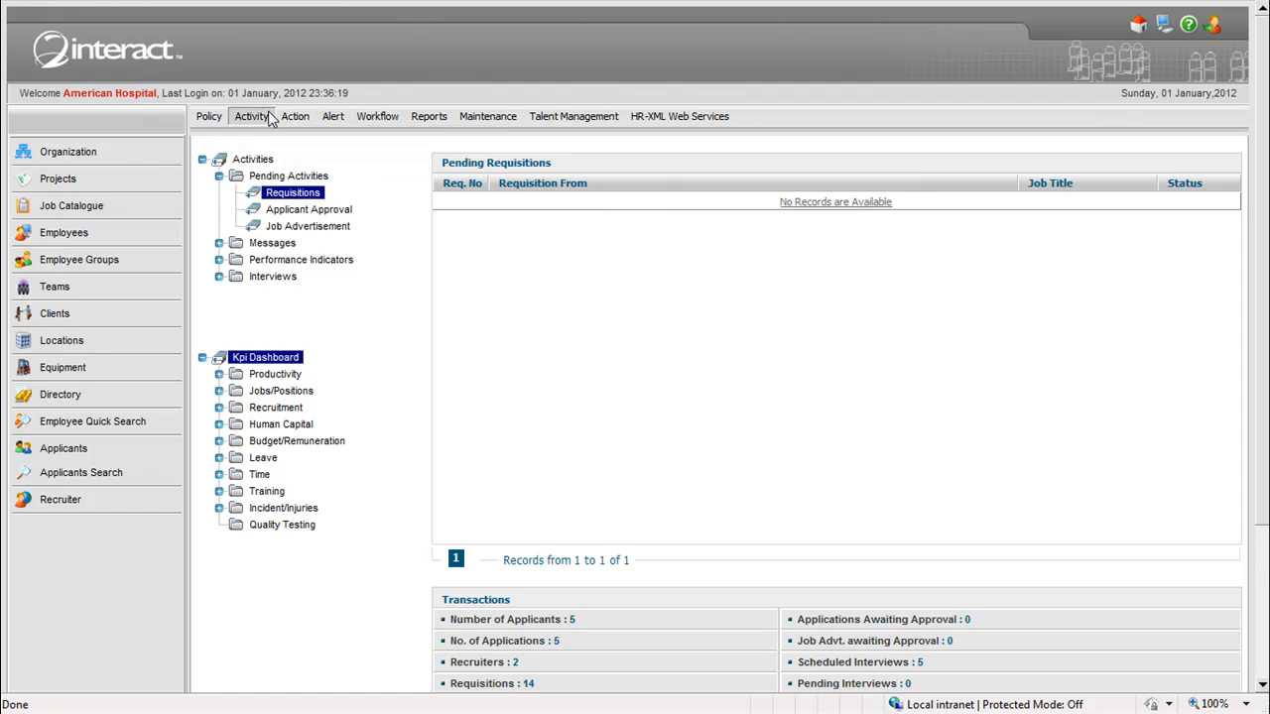
mouse_move(298, 121)
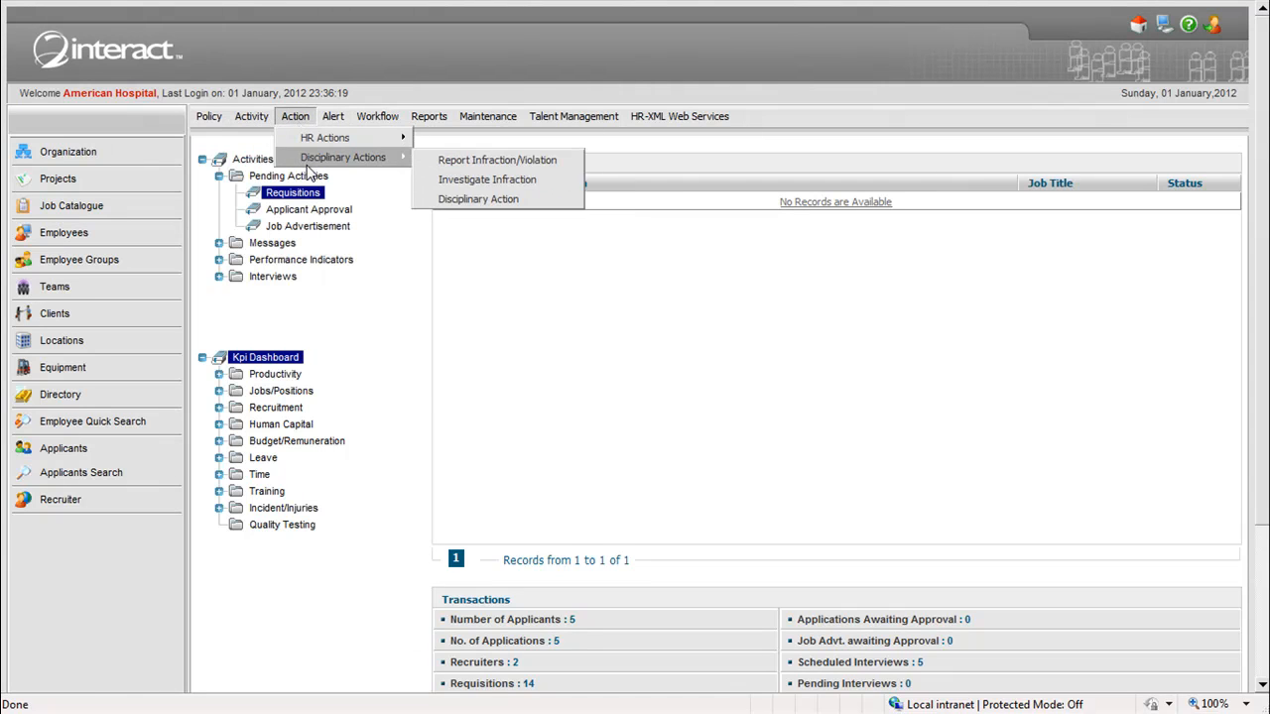
- Examine the policy areas, including Benefit Planning & Enrollment, Talent Management, Assets & Housing, Health & Safety and Policy Publishing
mouse_move(212, 125)
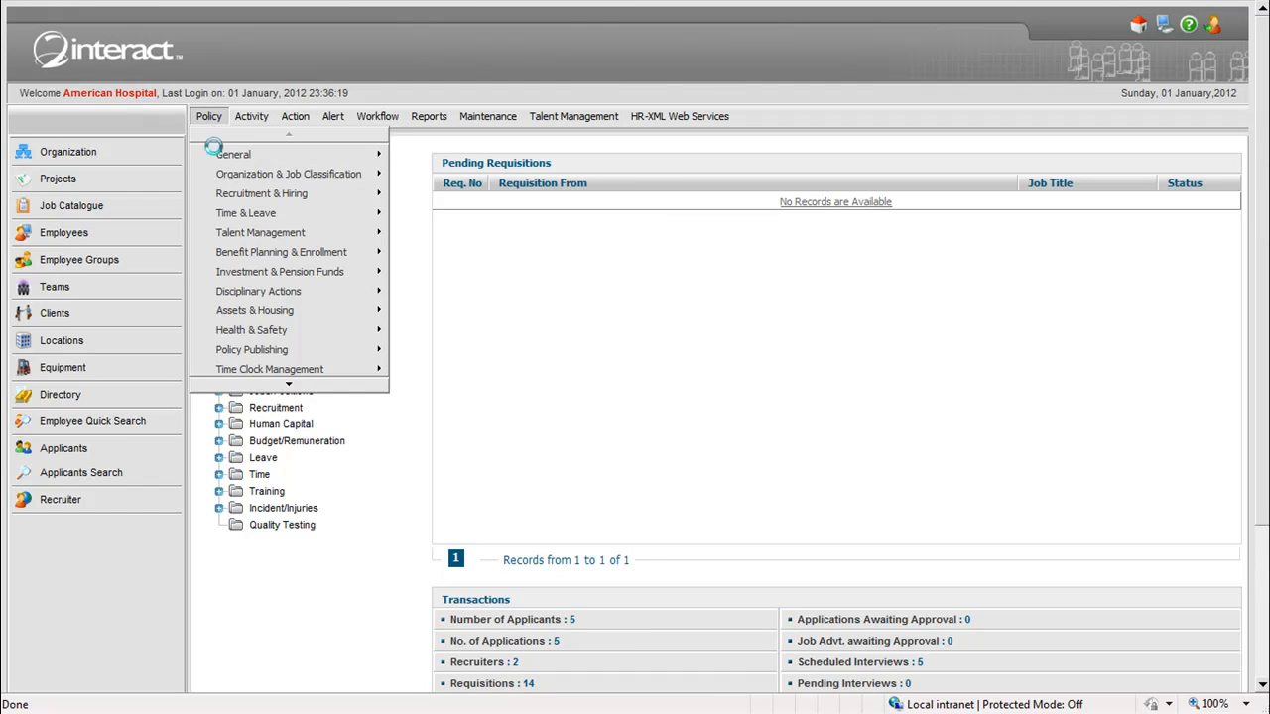
mouse_move(238, 216)
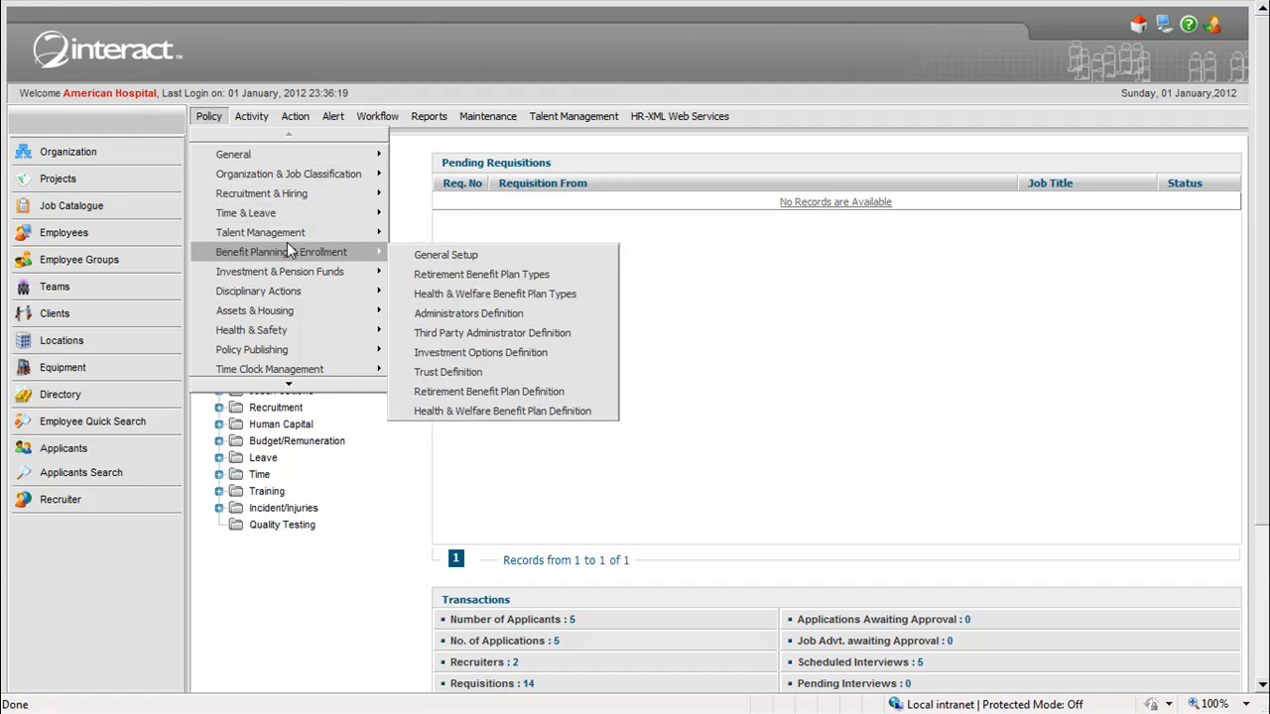
mouse_move(326, 232)
mouse_move(407, 232)
mouse_move(454, 290)
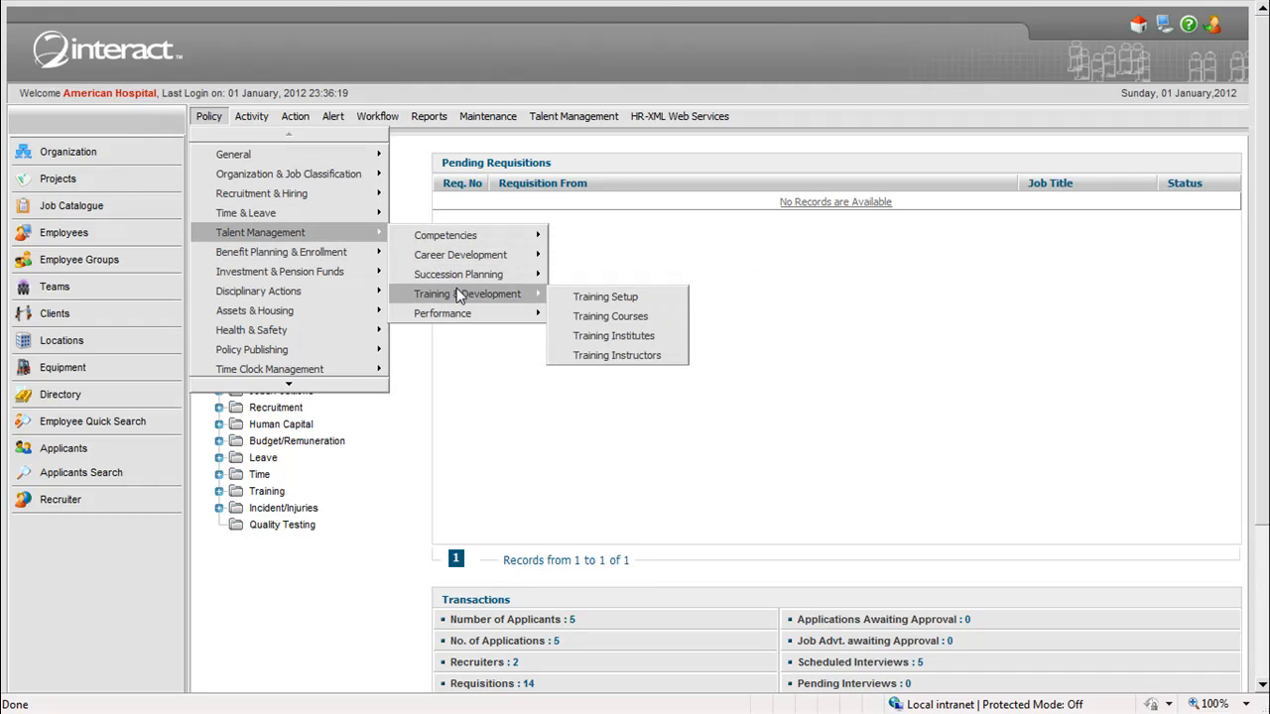
mouse_move(473, 314)
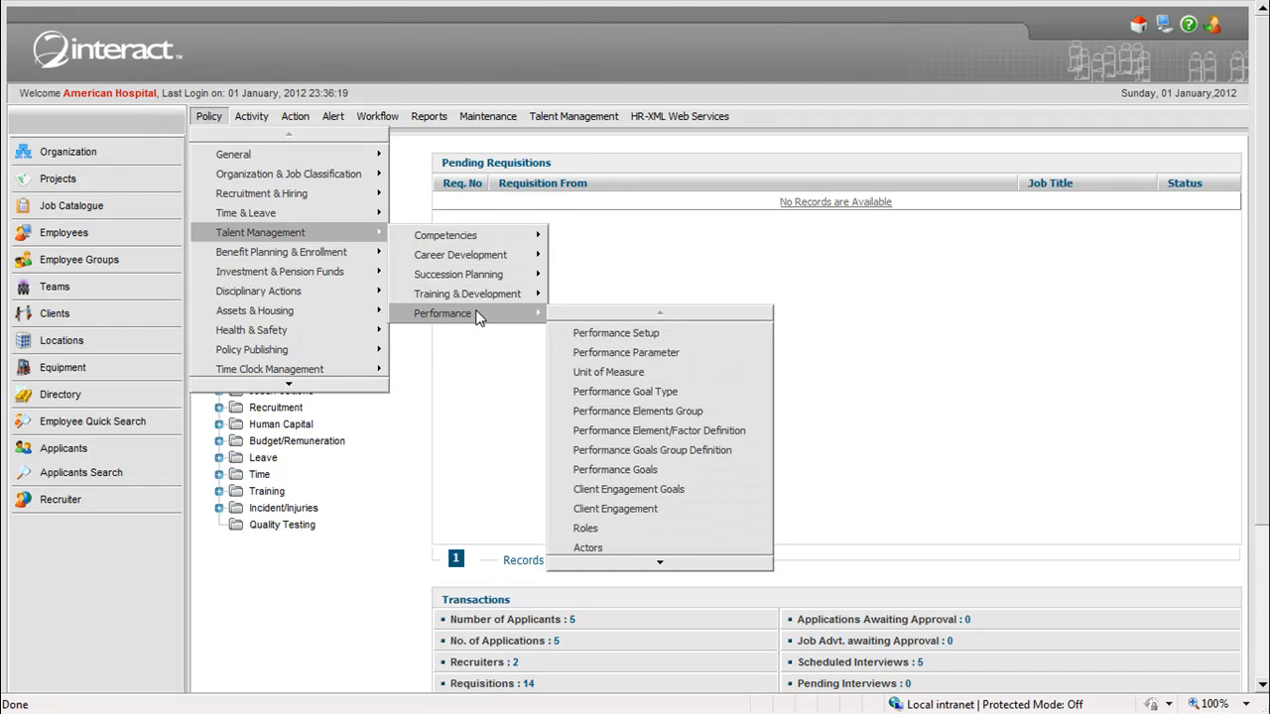
mouse_move(309, 313)
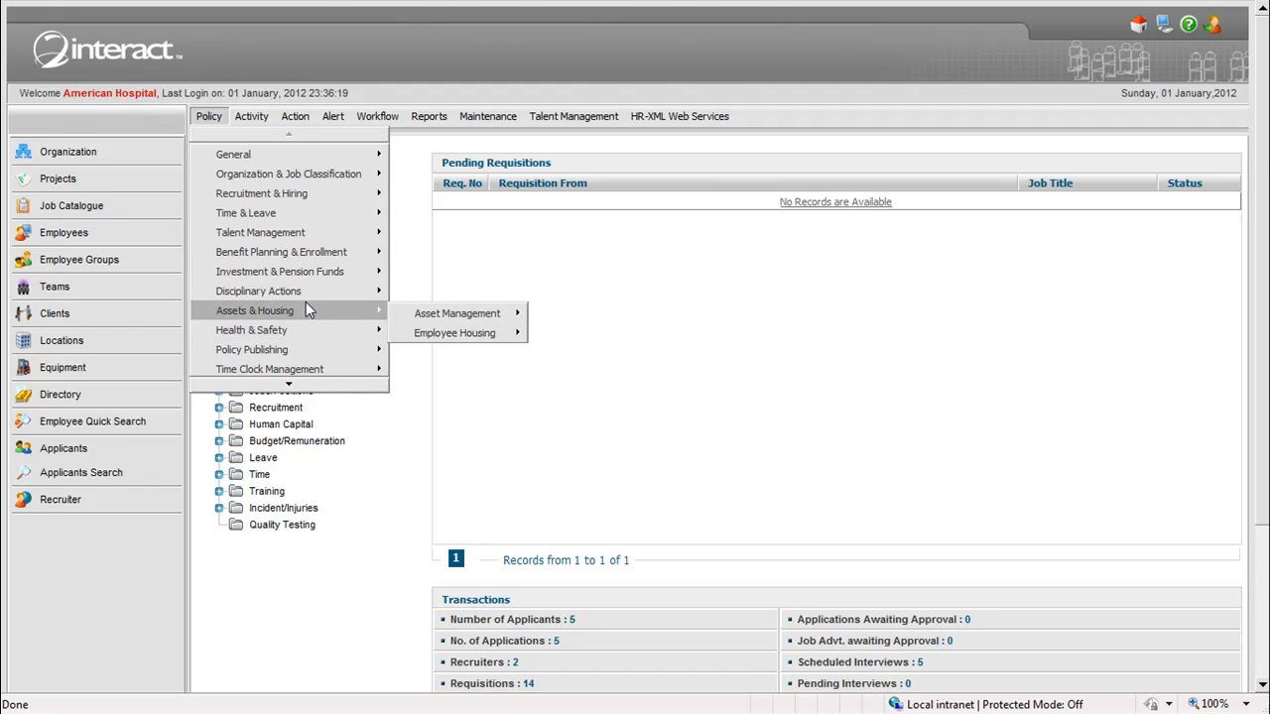
mouse_move(414, 315)
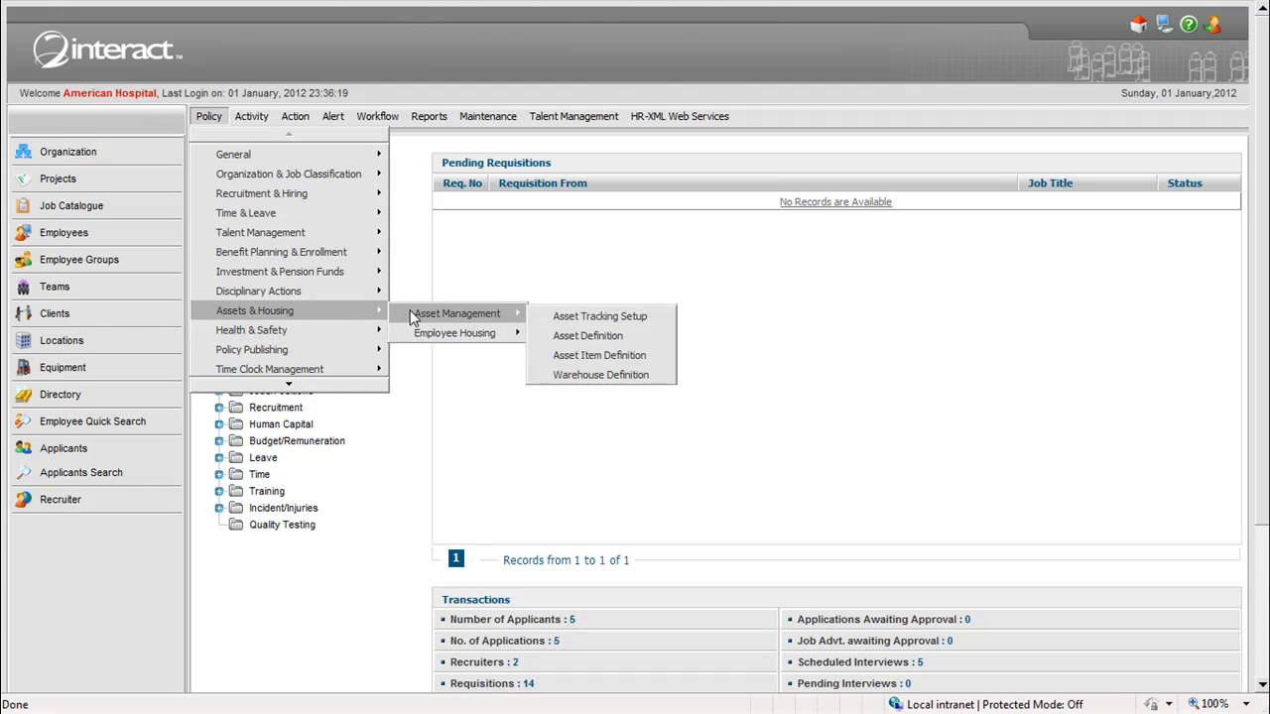
mouse_move(367, 333)
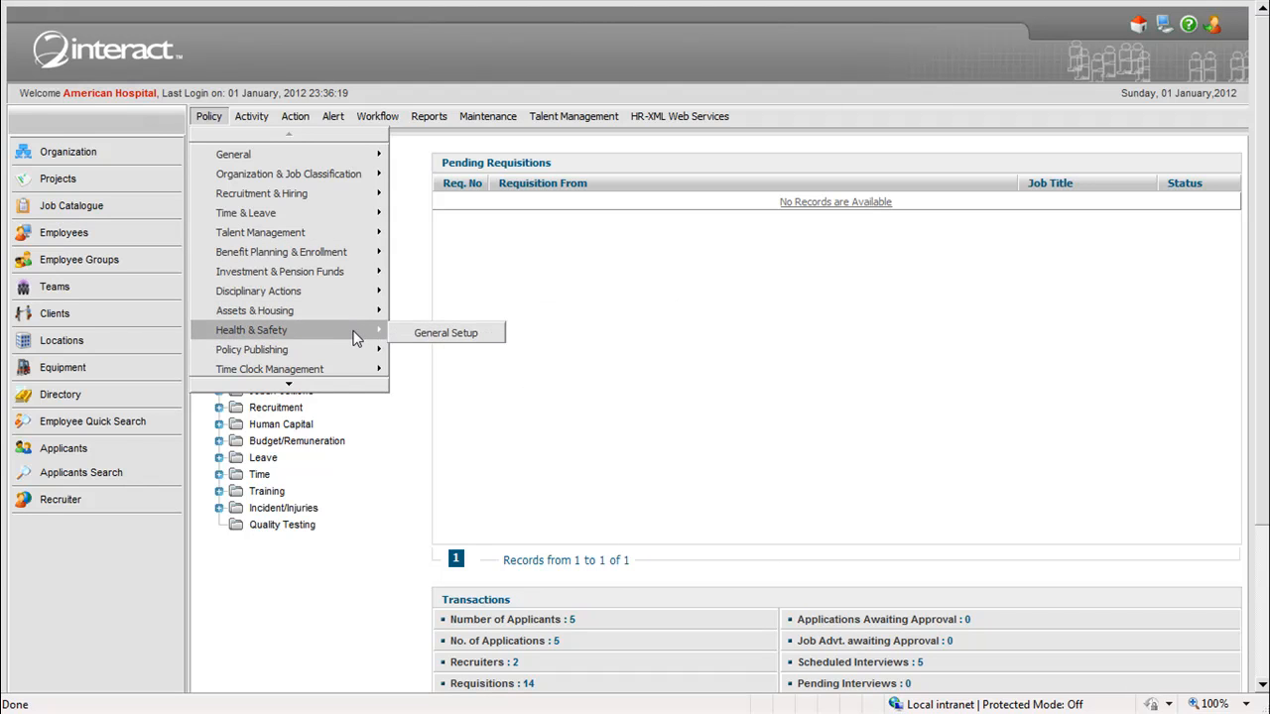
mouse_move(343, 355)
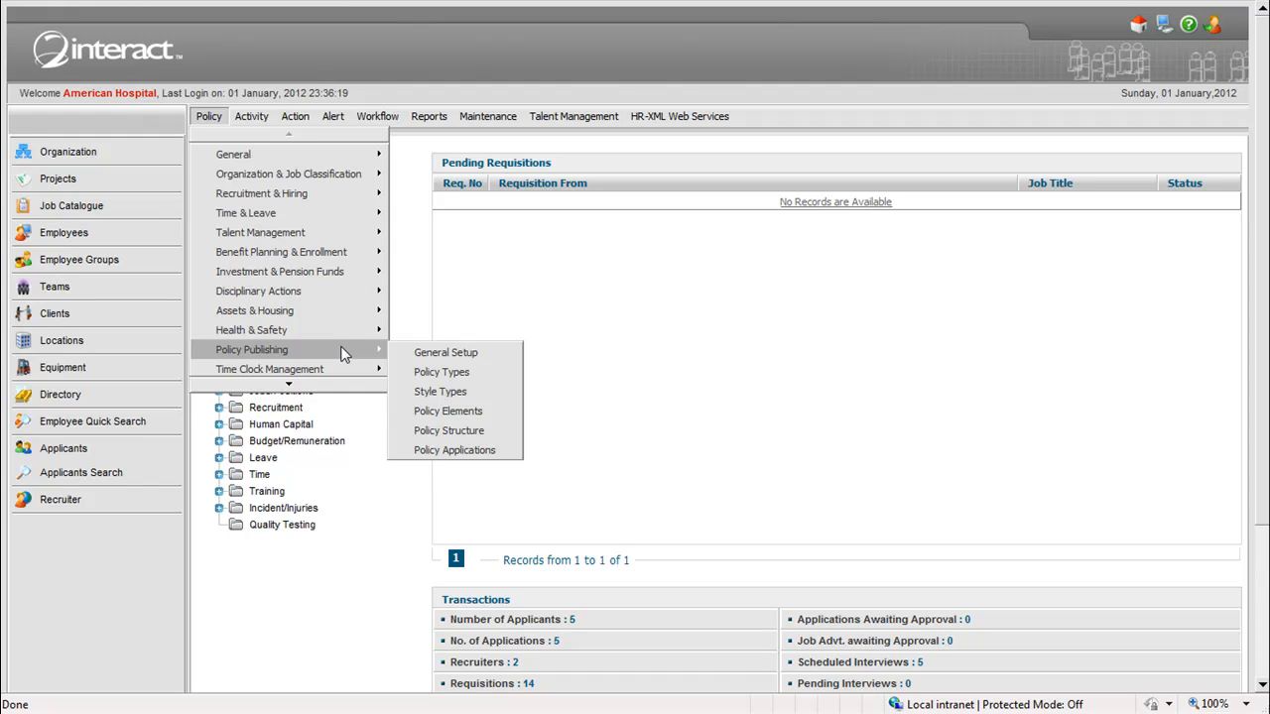
- Browse the available report categories, including Talent Management, Contracting & Hiring and Recruitment
mouse_move(441, 116)
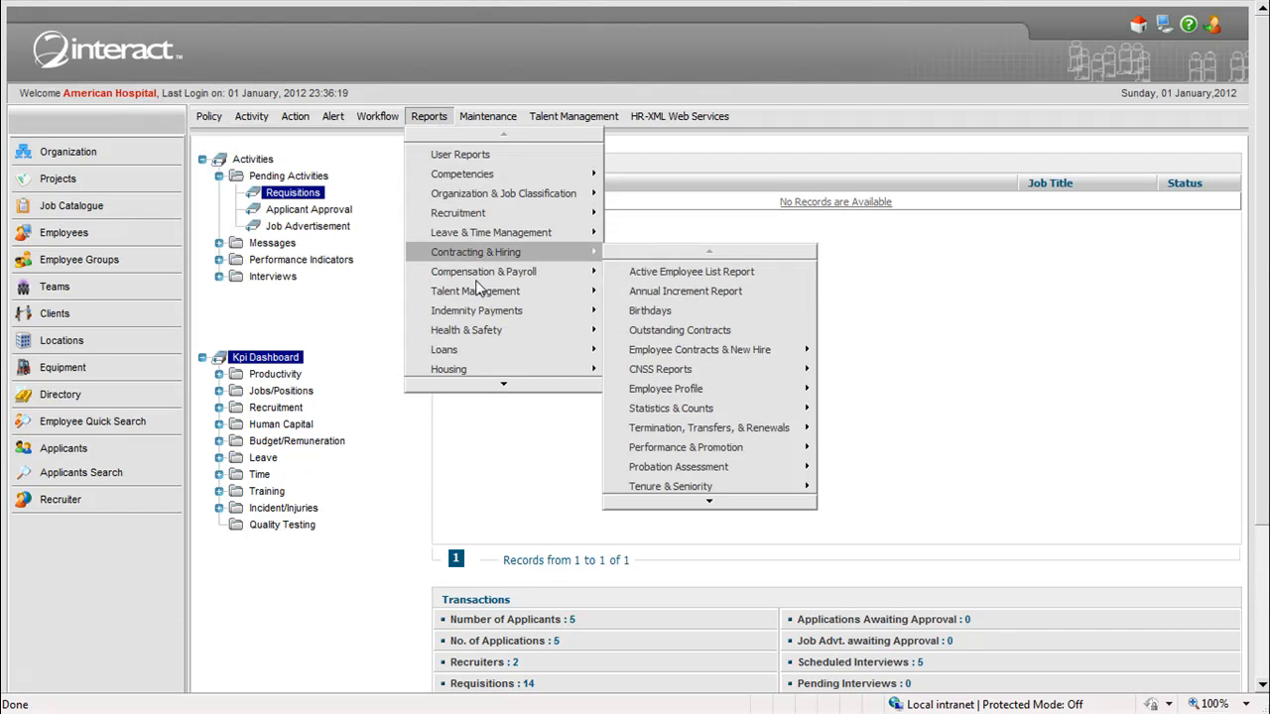
mouse_move(499, 385)
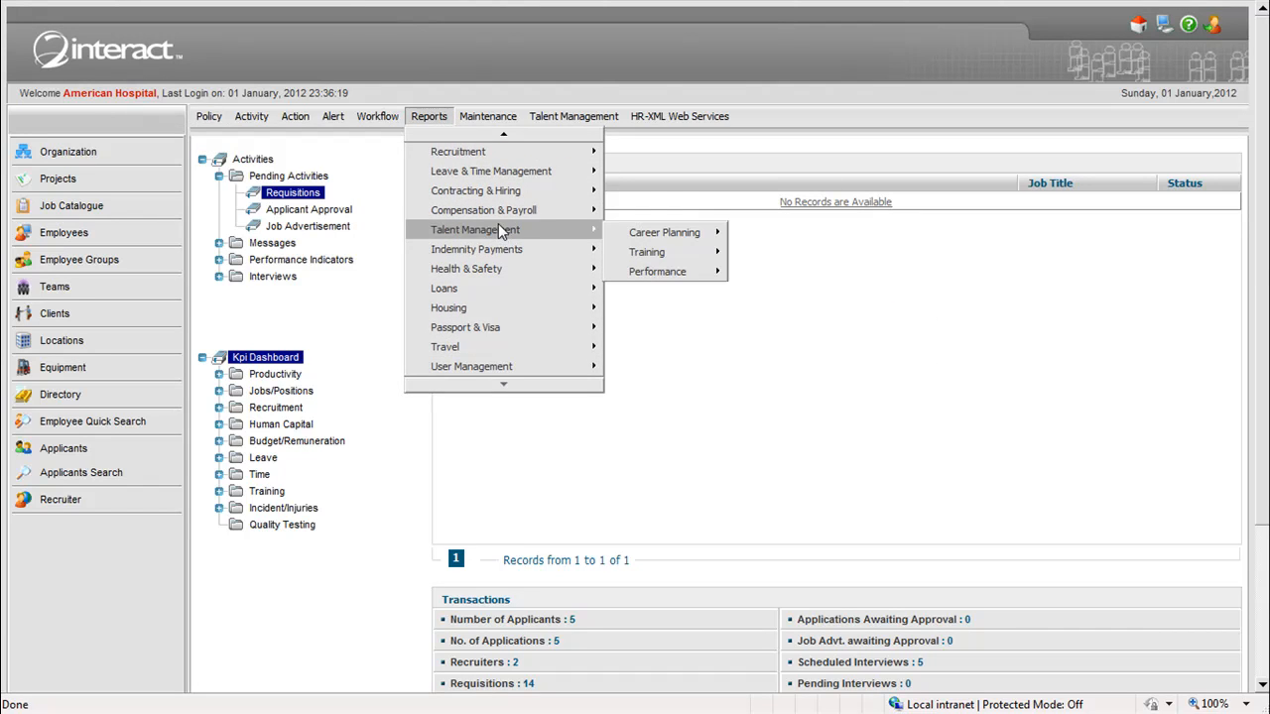
mouse_move(503, 213)
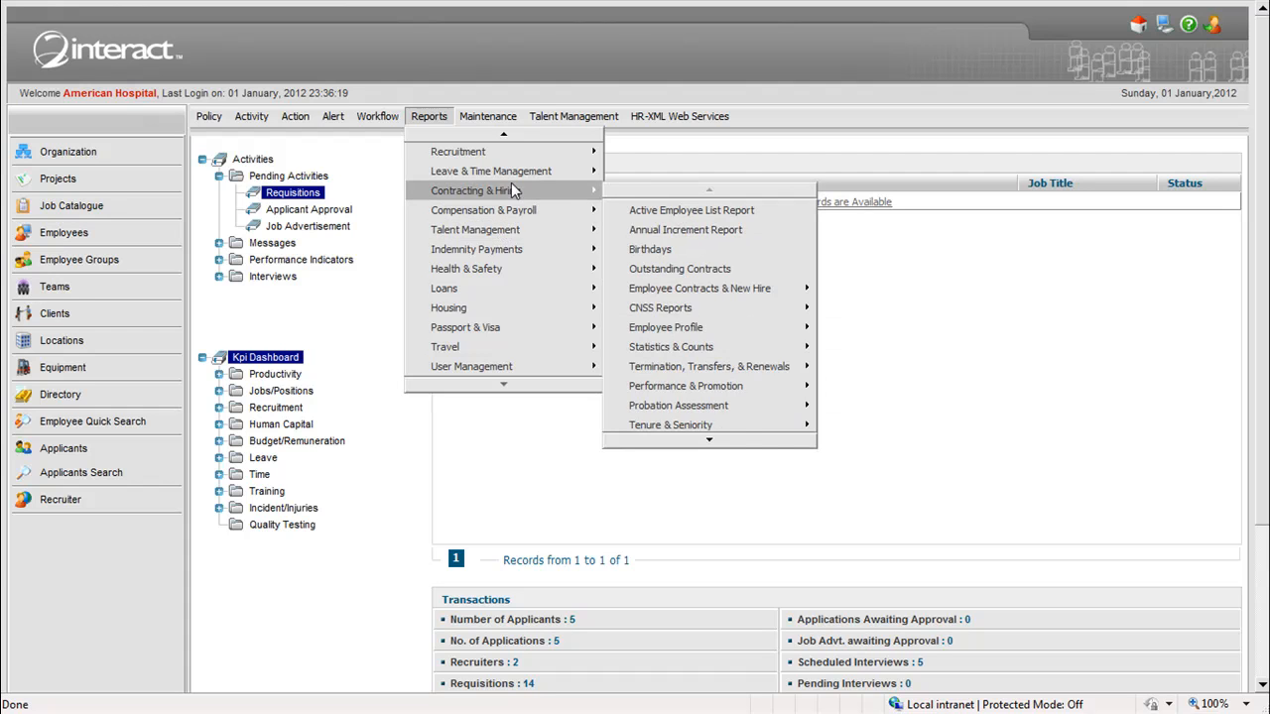
mouse_move(533, 155)
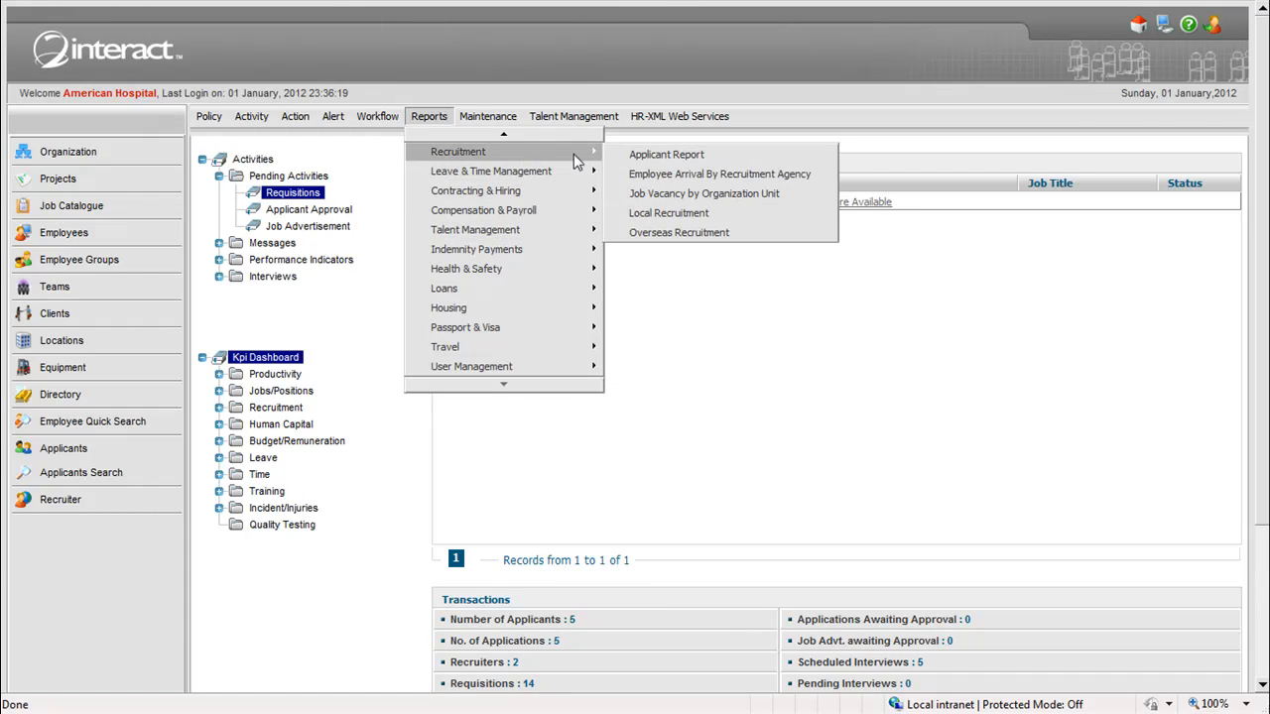
click(632, 155)
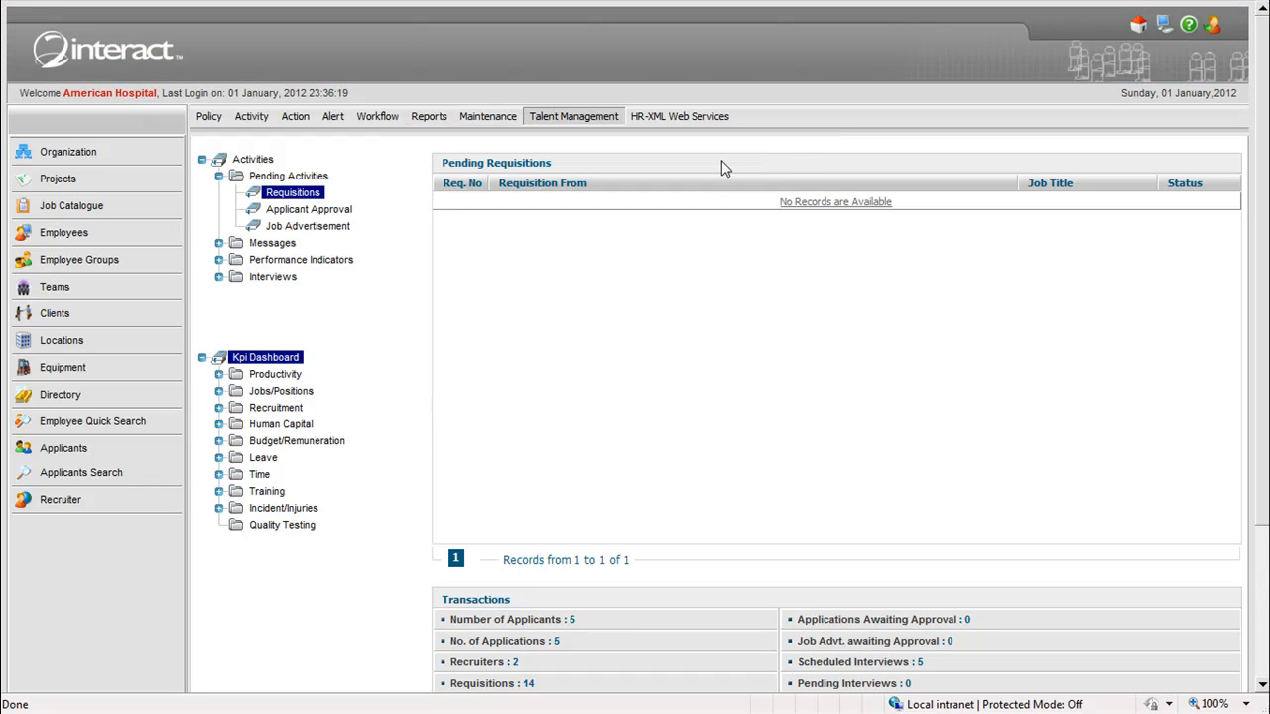